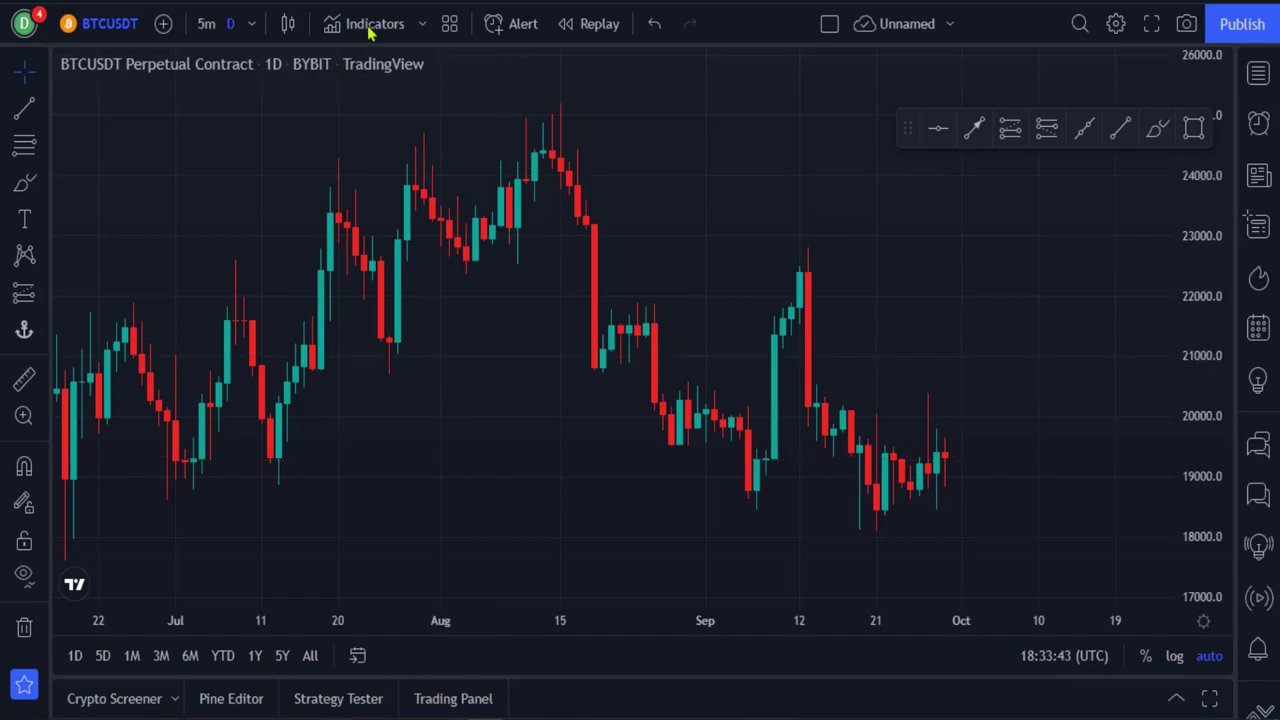
# Step: Search the indicator library for "ssl hybrid" and add the top-listed SSL Hybrid community script to the BTCUSDT chart
pyautogui.click(370, 26)
pyautogui.write('ssl hybrid')
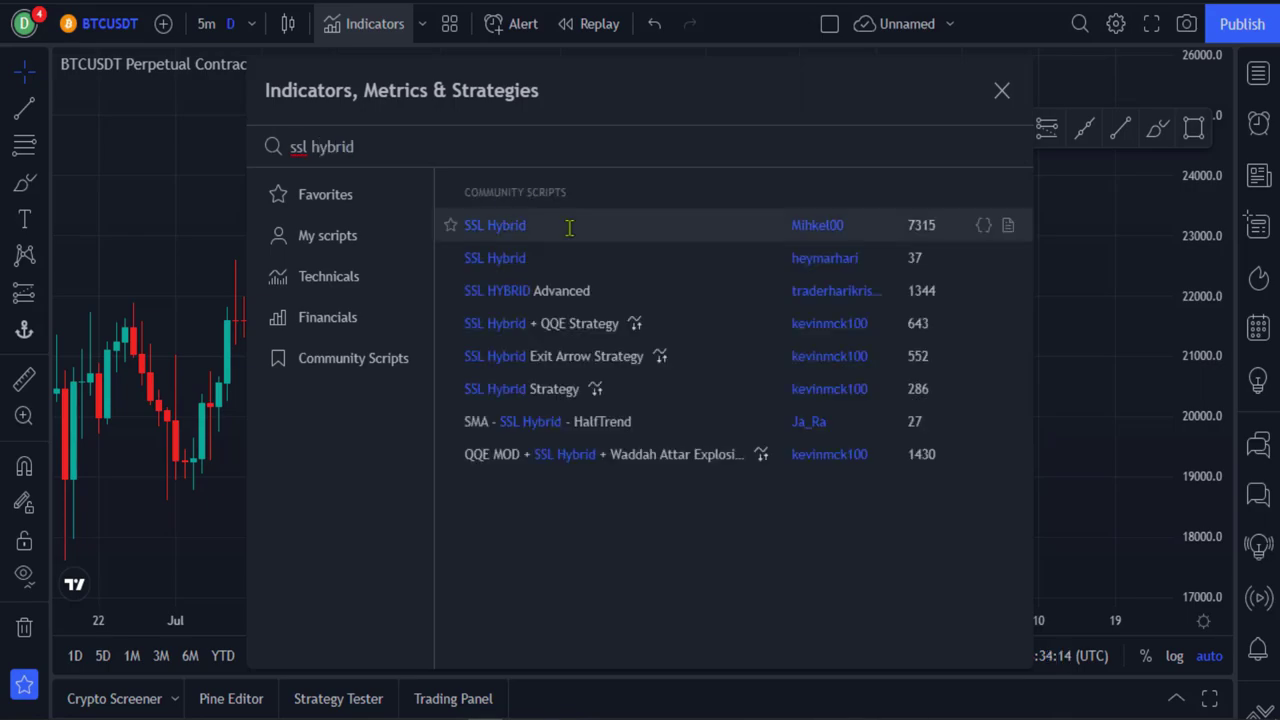
pyautogui.click(646, 230)
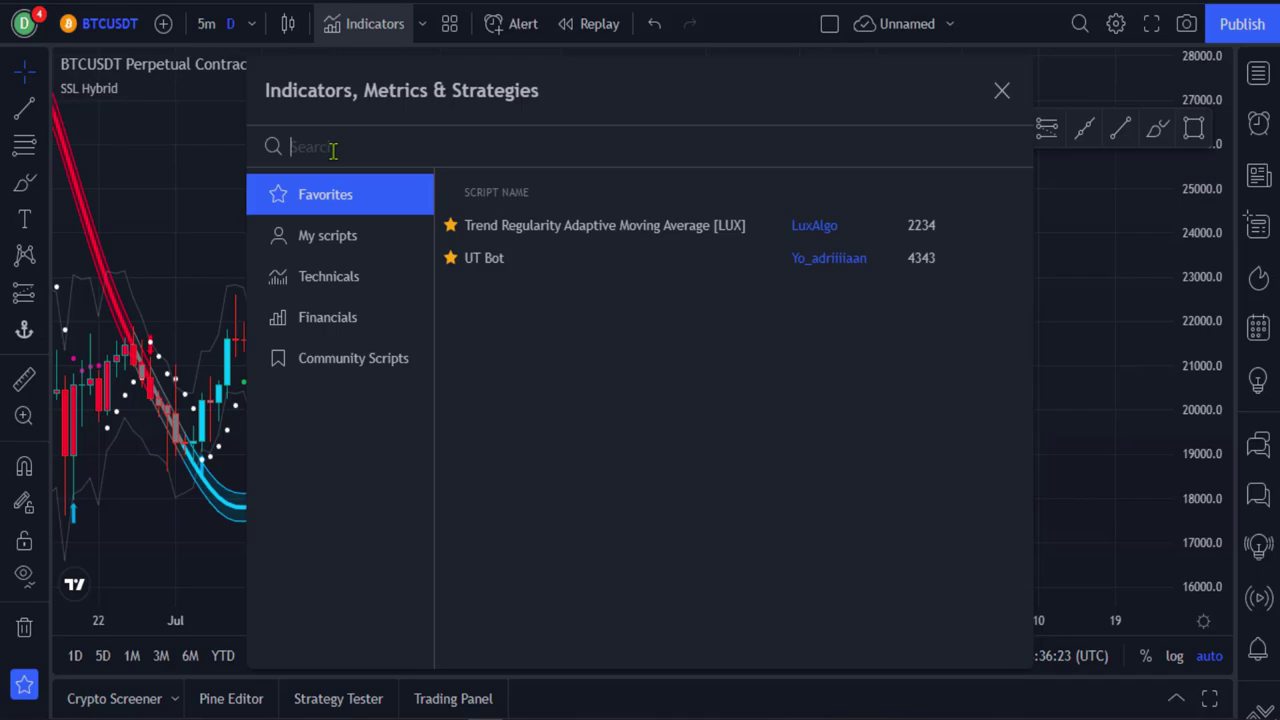
# Step: Search for "adx and di" and add the top-listed ADX and DI community script to the chart
pyautogui.write('a')
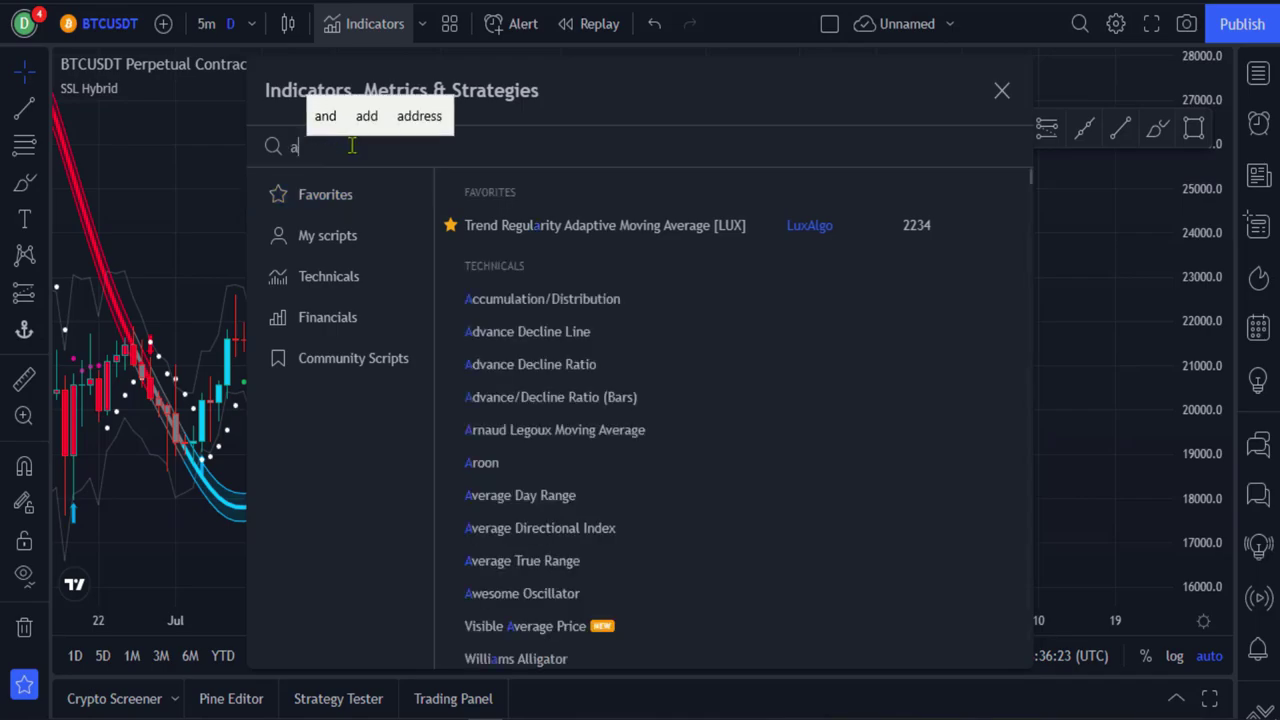
pyautogui.write('dx and di')
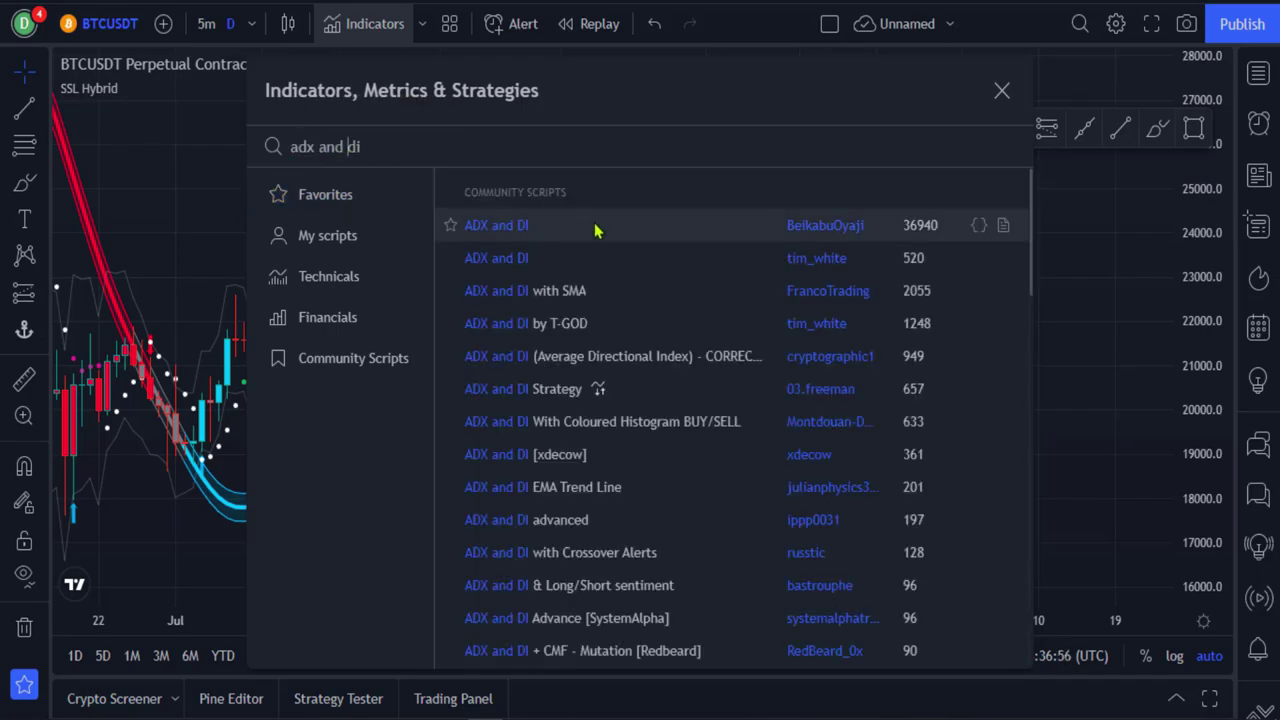
pyautogui.click(594, 230)
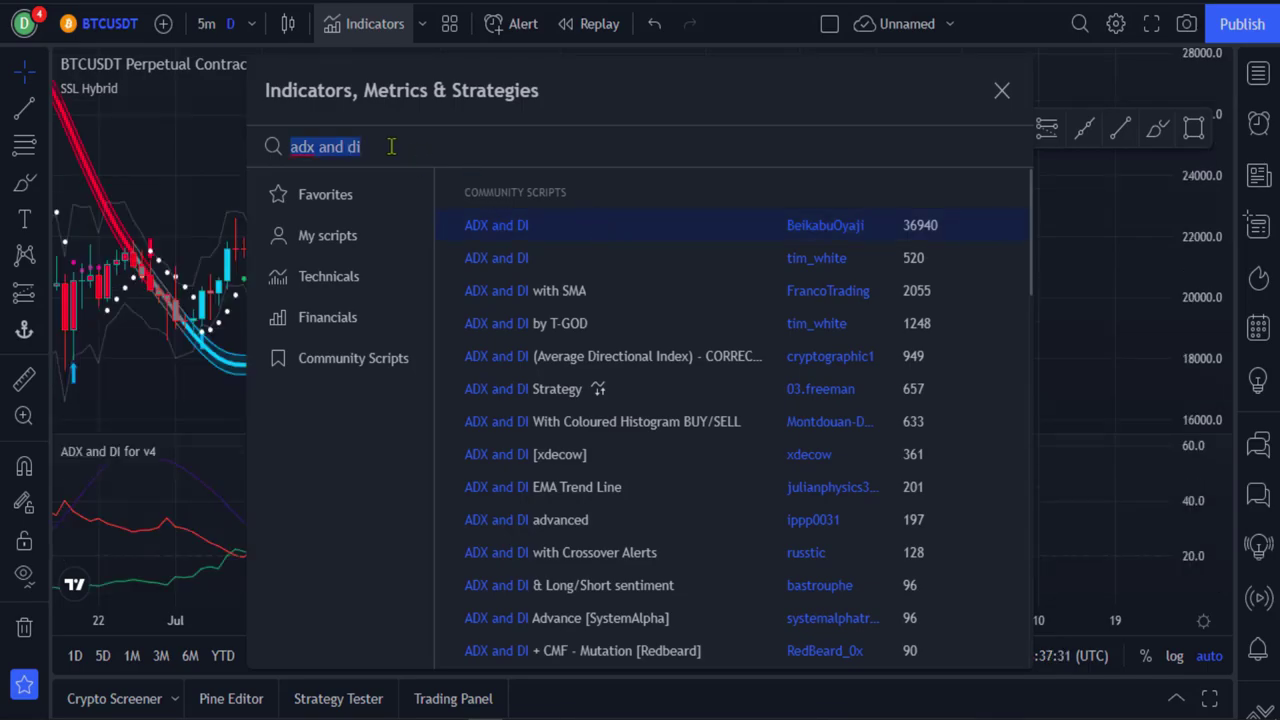
# Step: Search for "momentum zigzag", add the Momentum ZigZag community script to the chart, and close the indicator library
pyautogui.press('BackSpace')
pyautogui.write('momentun')
pyautogui.press('BackSpace')
pyautogui.write('m ')
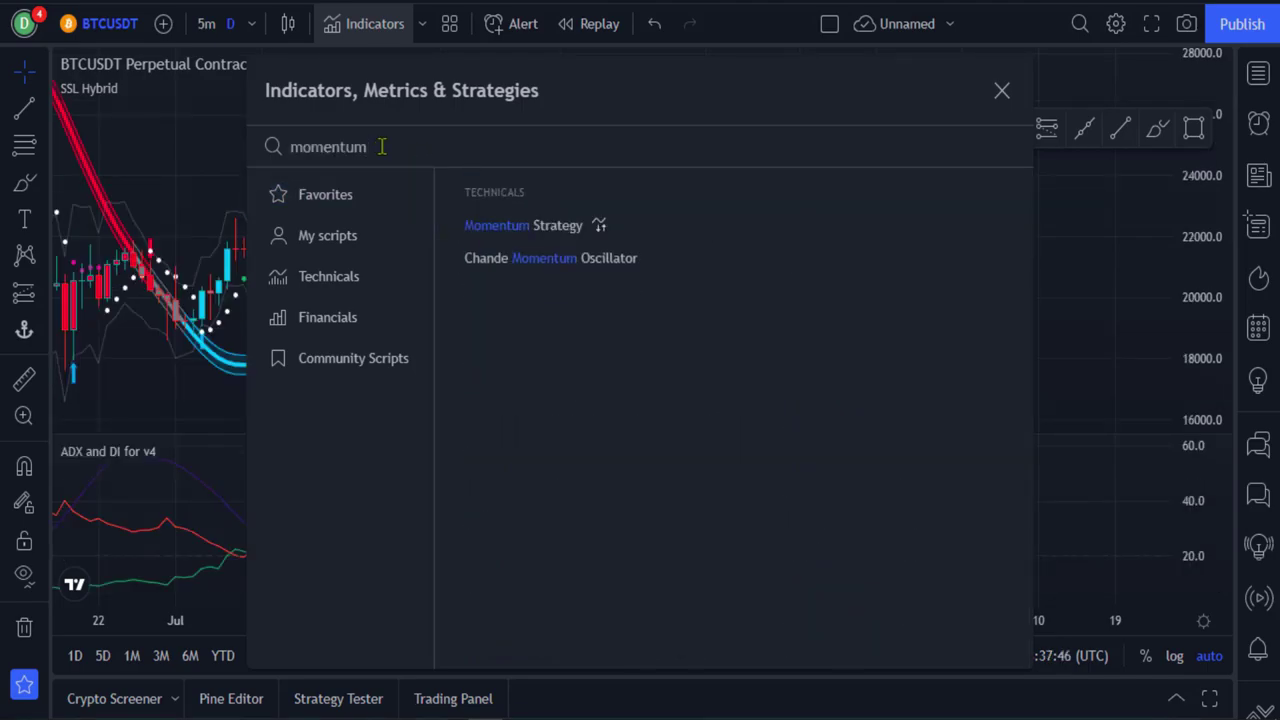
pyautogui.write('zigzag')
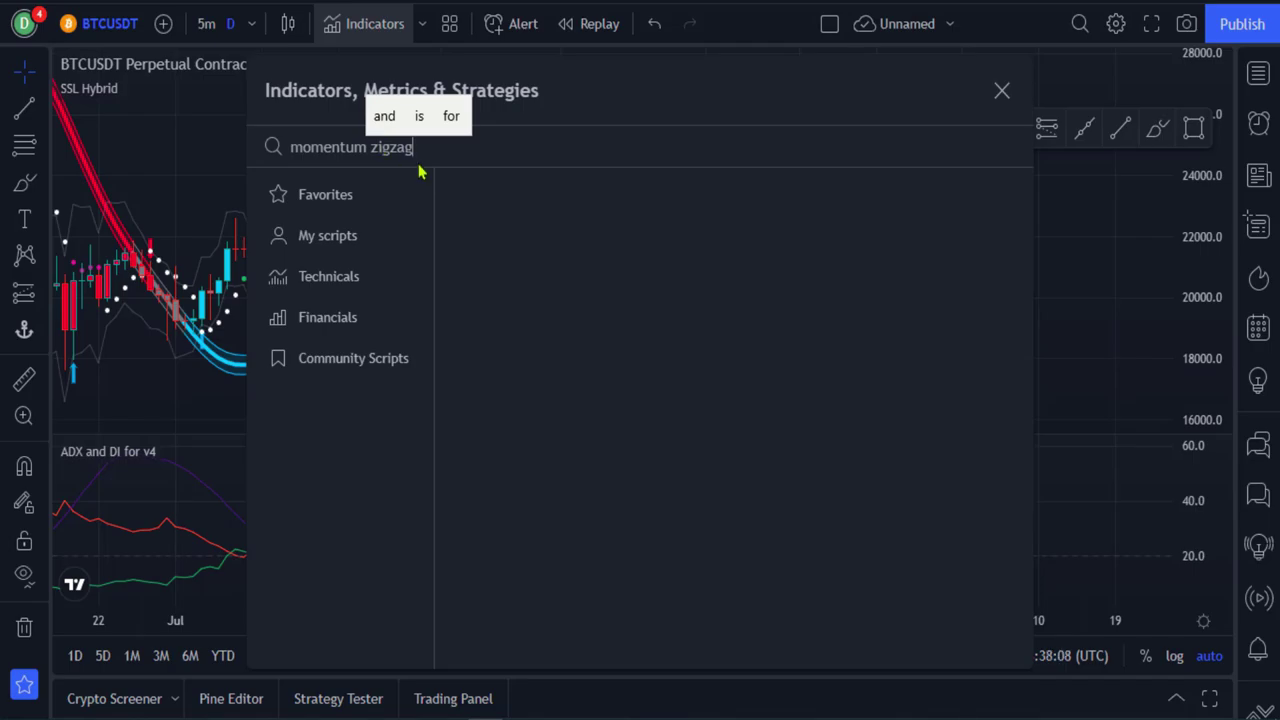
pyautogui.click(551, 238)
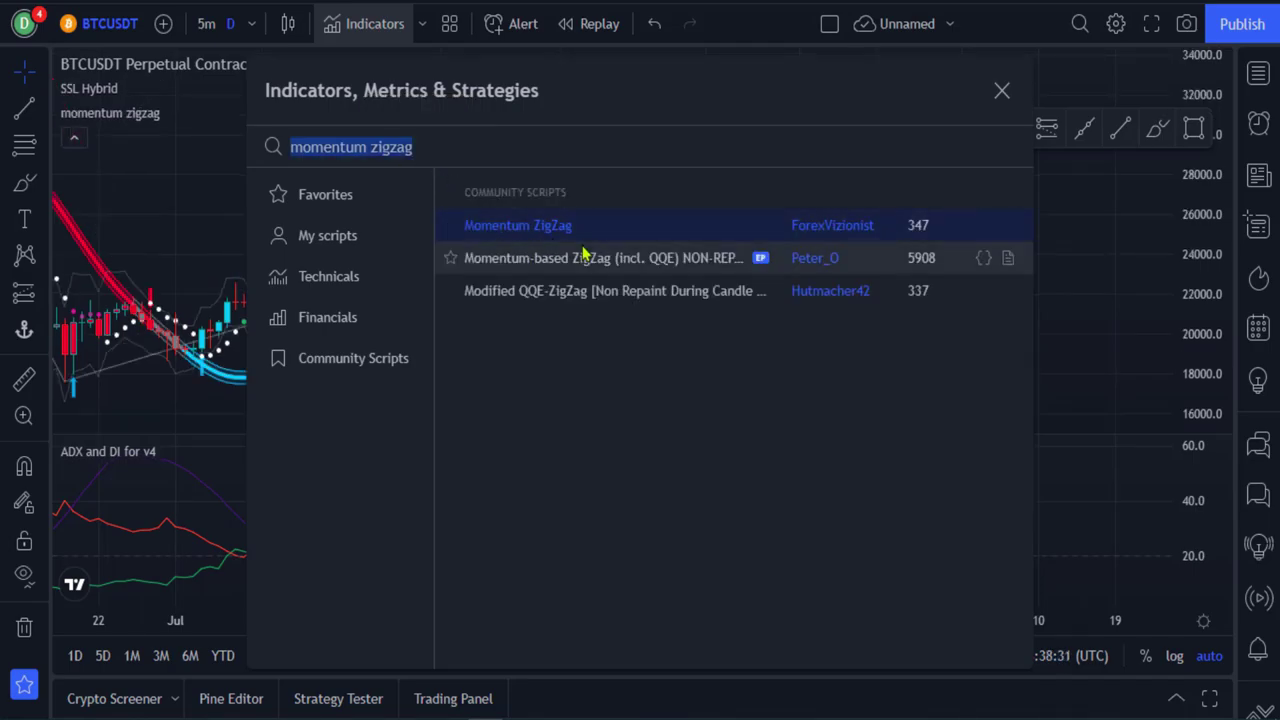
pyautogui.click(1002, 90)
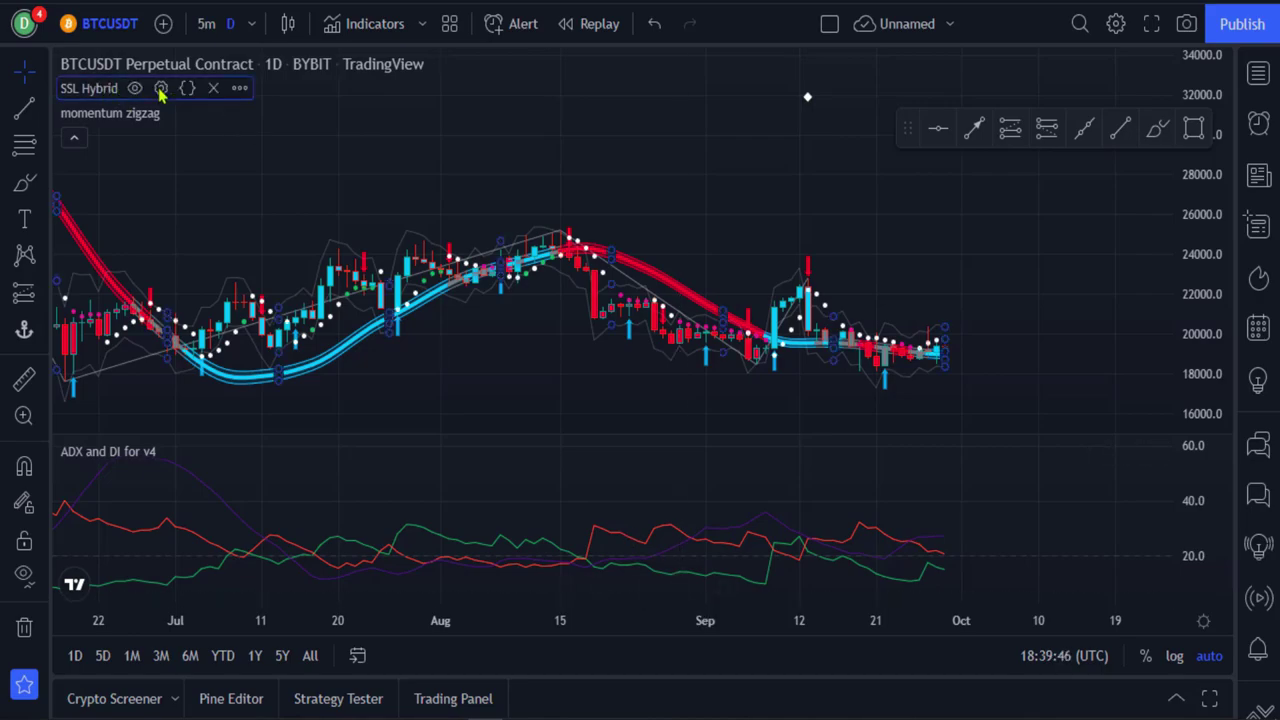
# Step: In the SSL Hybrid inputs, turn off the ATR bands and set the SSL1 / Baseline to type EMA with length 50
pyautogui.click(160, 88)
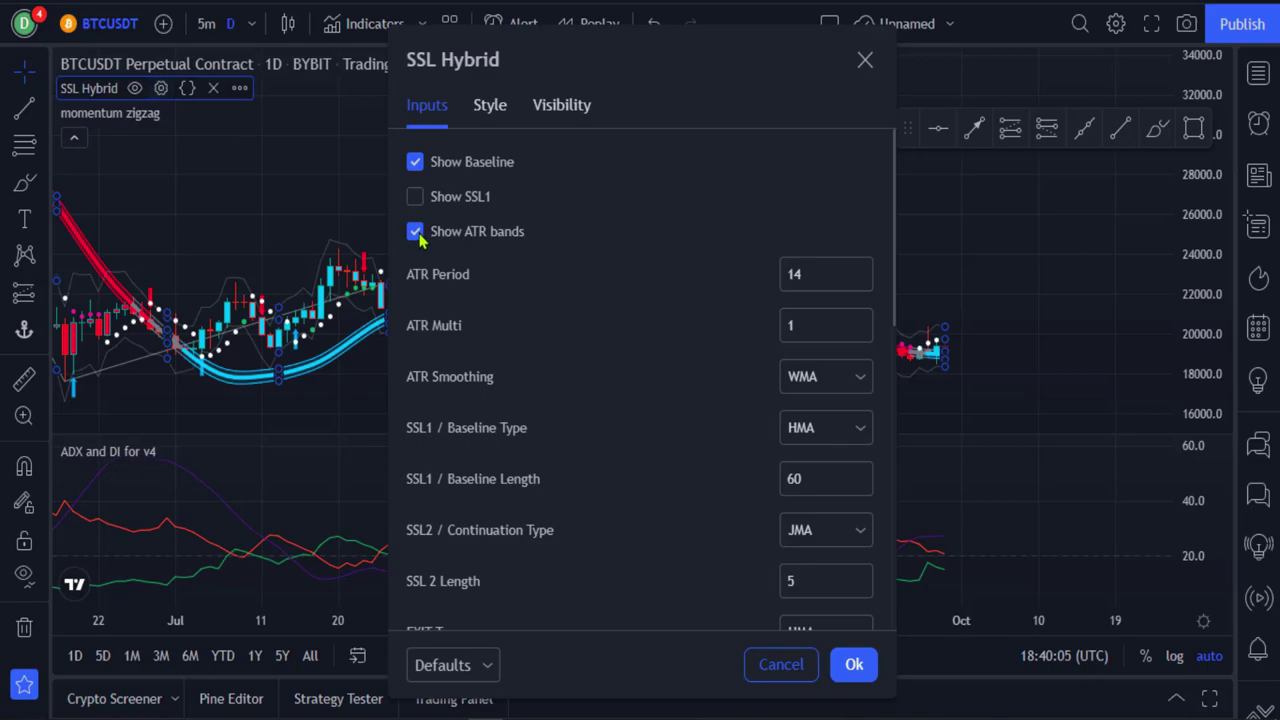
pyautogui.click(416, 233)
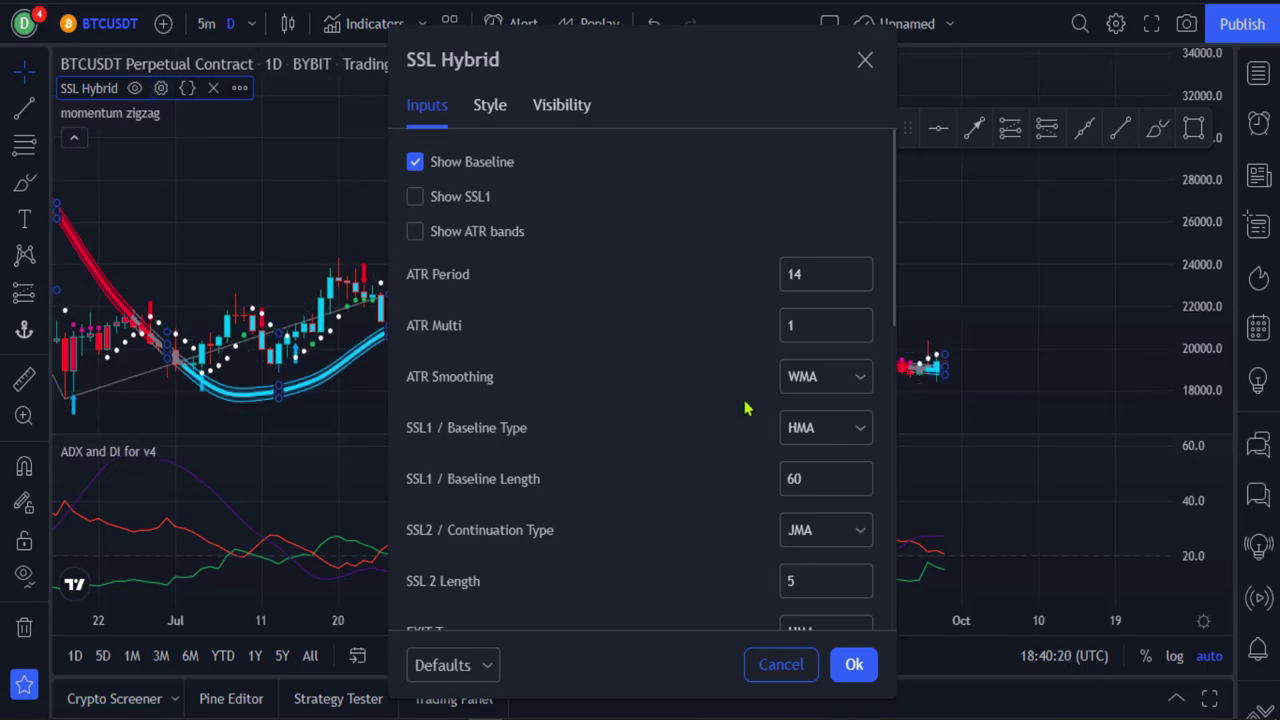
pyautogui.click(857, 432)
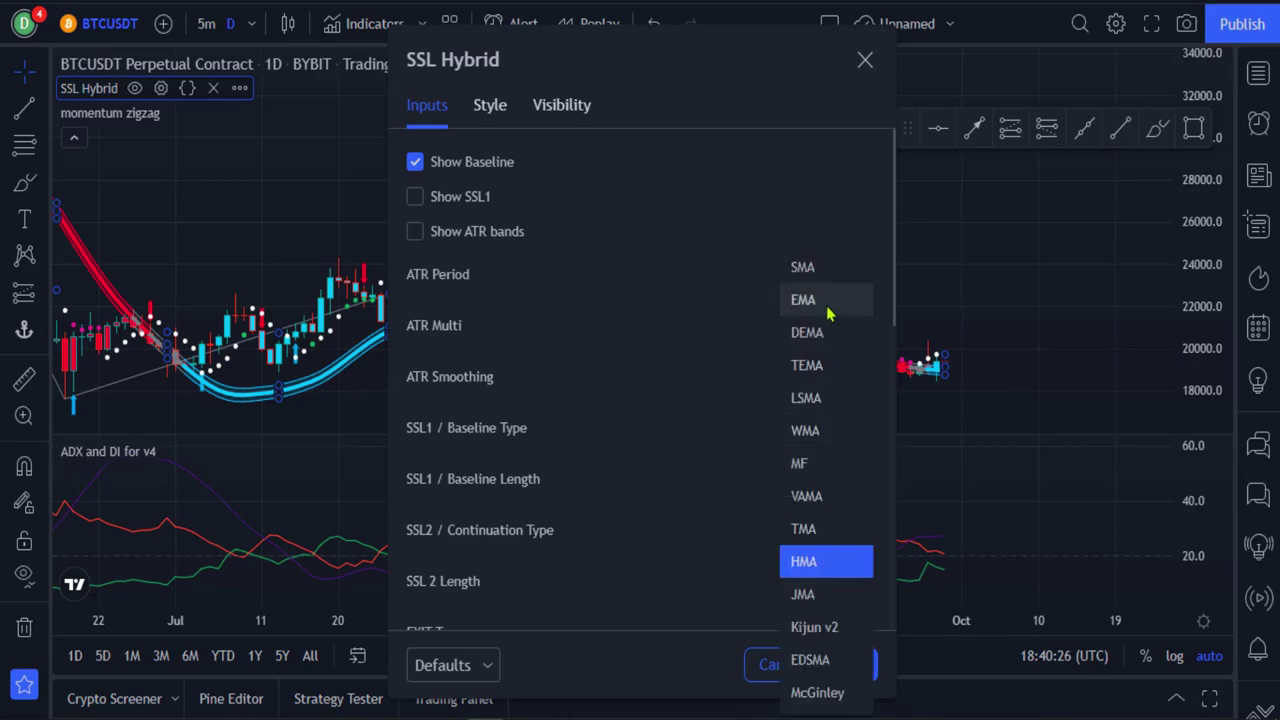
pyautogui.click(829, 306)
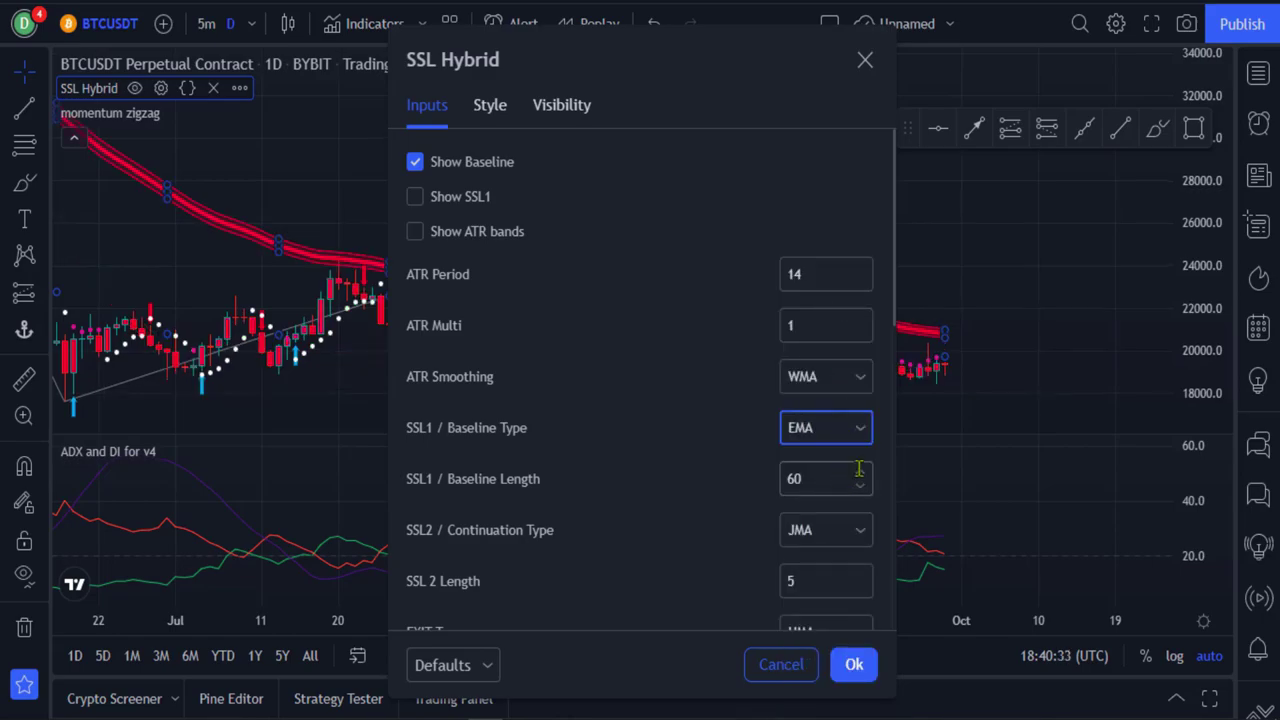
pyautogui.click(798, 480)
pyautogui.doubleClick(798, 480)
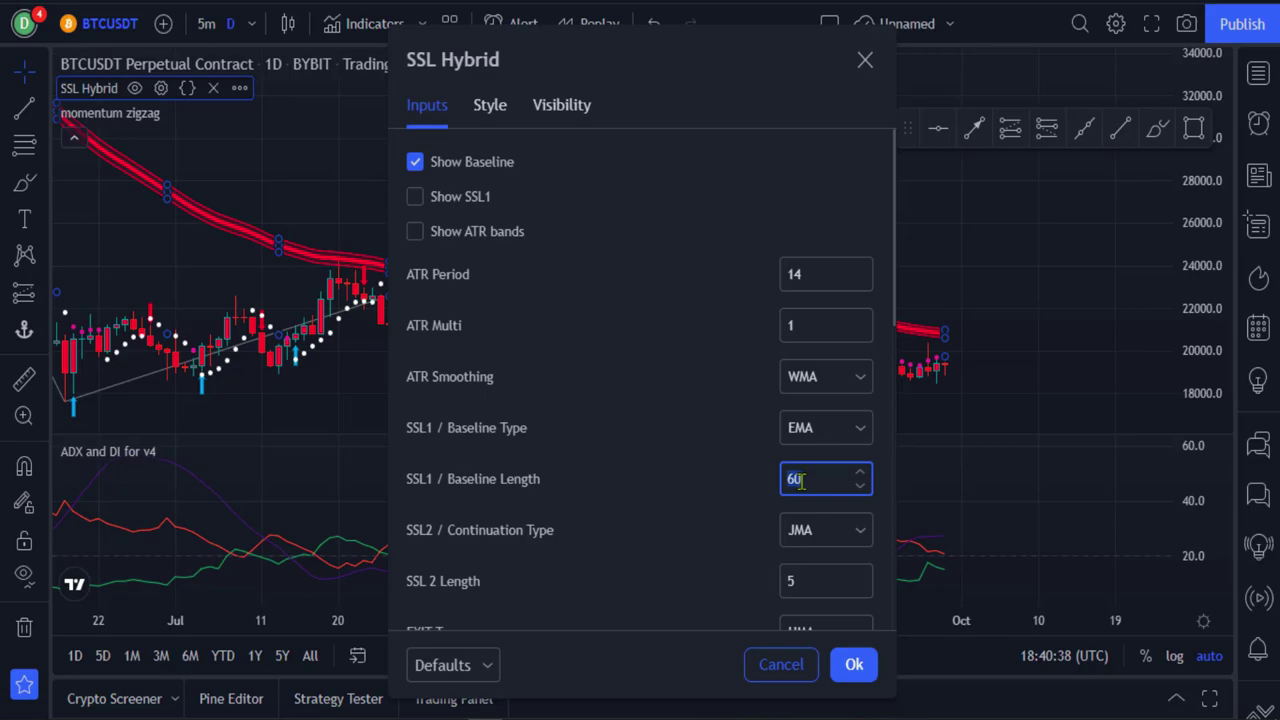
pyautogui.write('50')
pyautogui.click(748, 532)
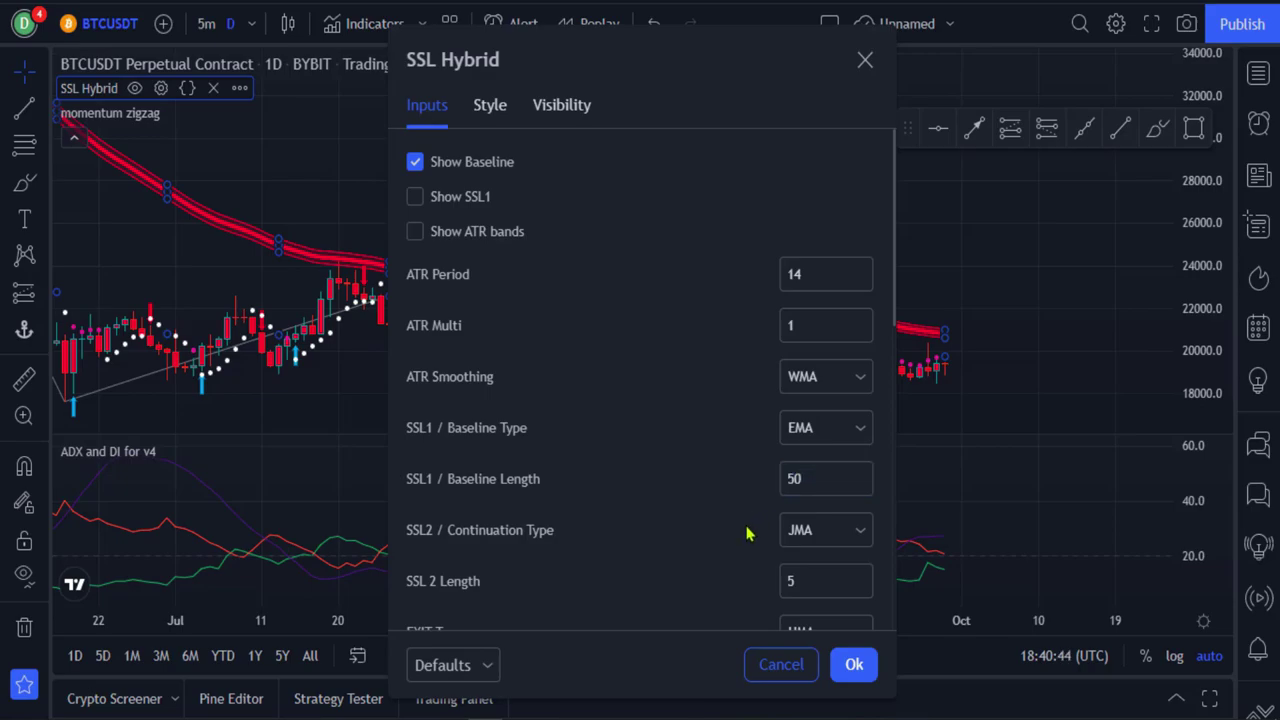
# Step: In the SSL Hybrid style settings, hide the Candle Size > 1xATR markers and the Exit Arrows
pyautogui.scroll(-10, 745, 536)
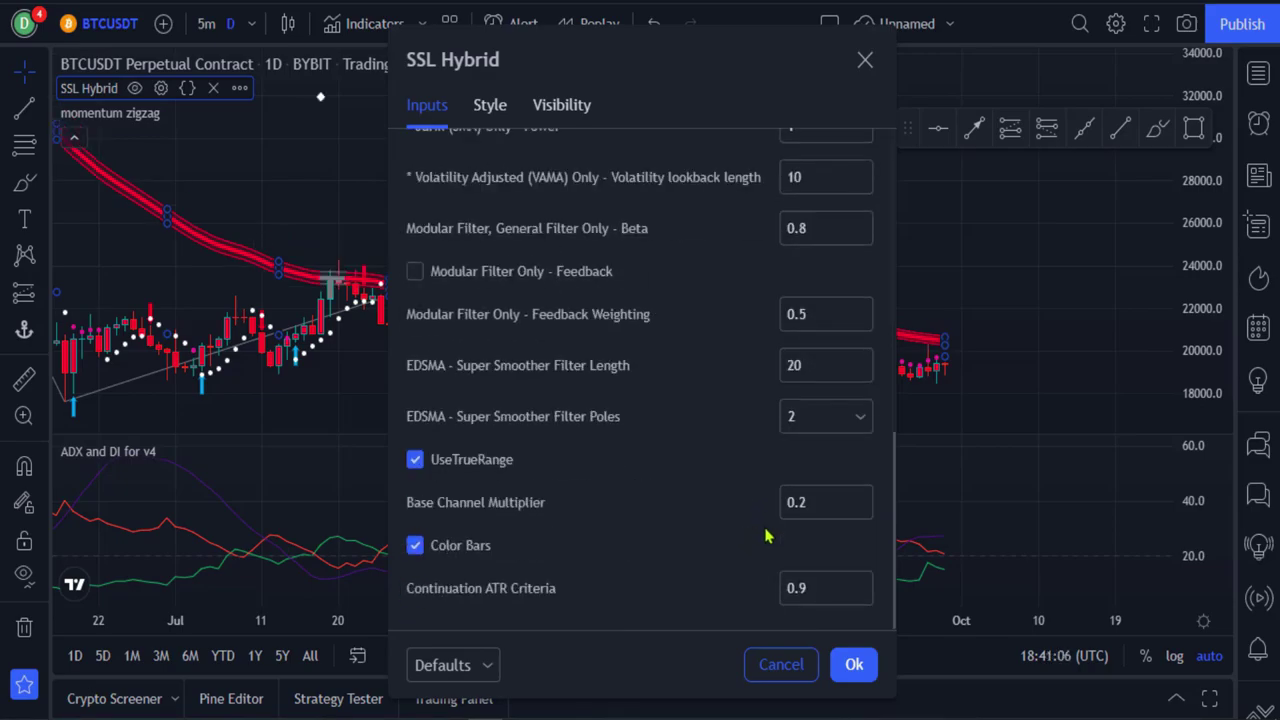
pyautogui.click(490, 106)
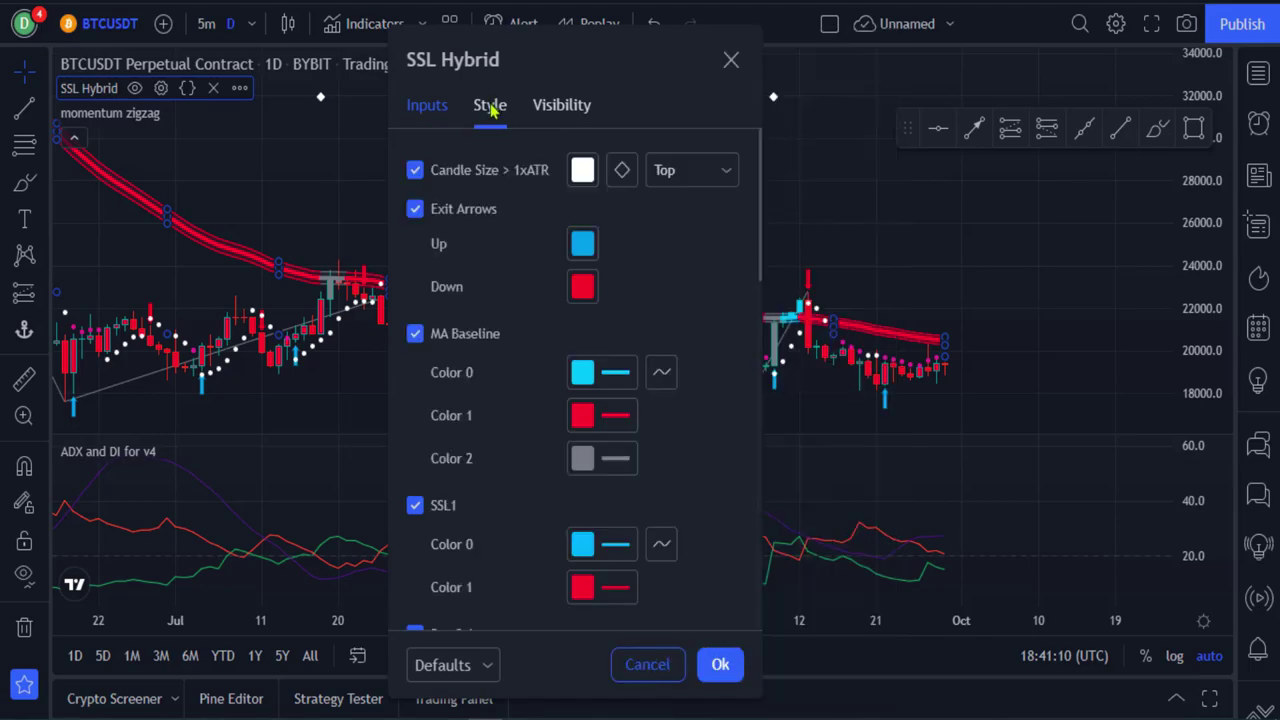
pyautogui.click(415, 170)
pyautogui.click(415, 209)
# Step: Hide SSL Hybrid's baseline upper channel, baseline lower channel and SSL2 plots, and apply the settings
pyautogui.scroll(-3, 525, 410)
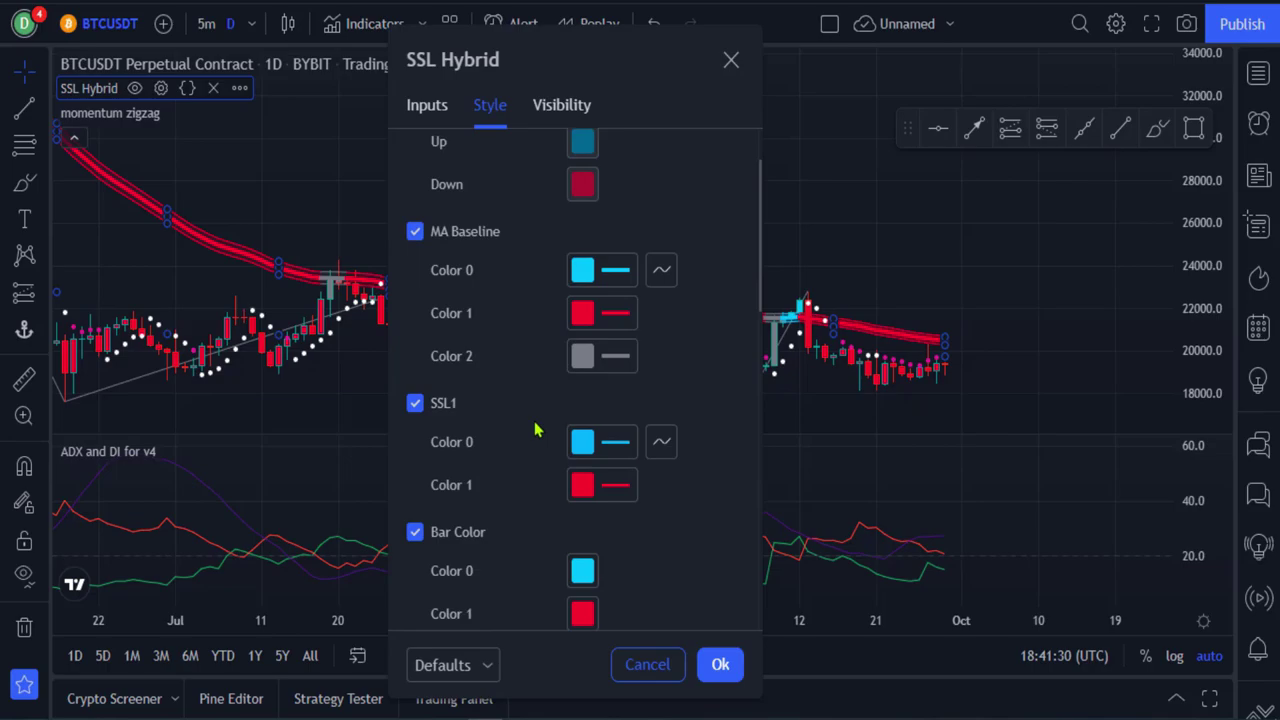
pyautogui.scroll(1, 536, 431)
pyautogui.scroll(-4, 535, 430)
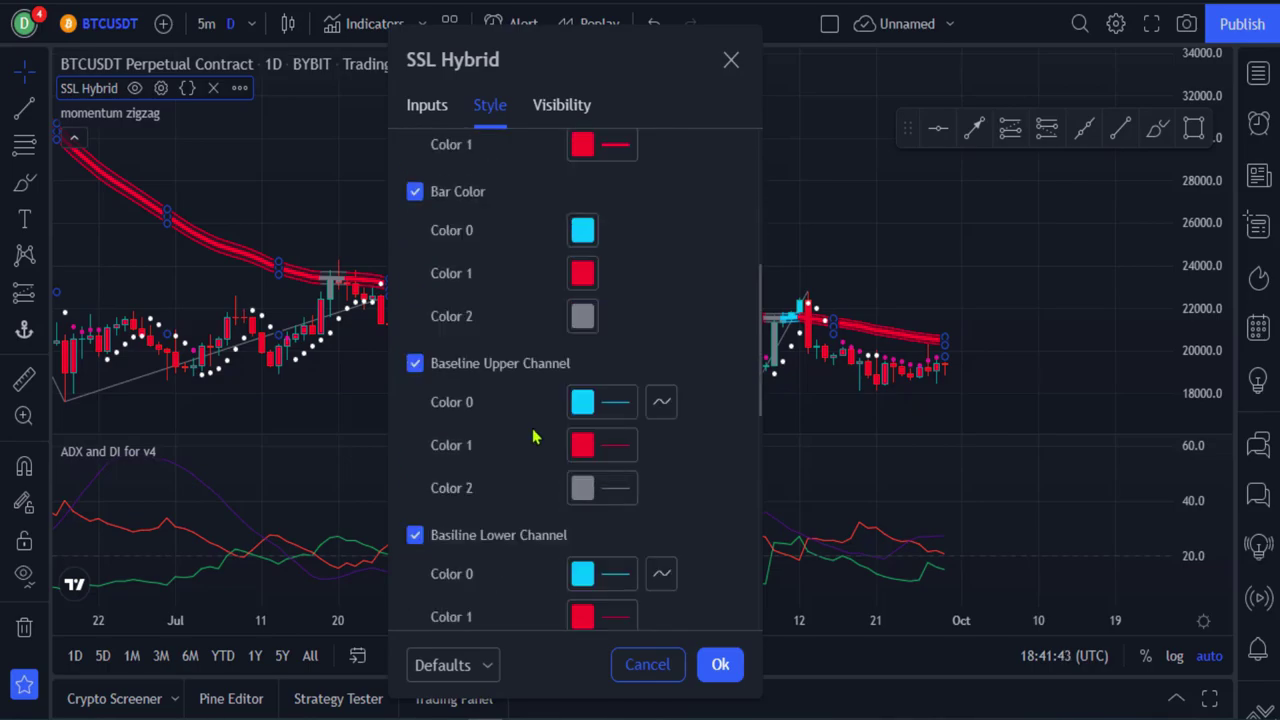
pyautogui.click(415, 330)
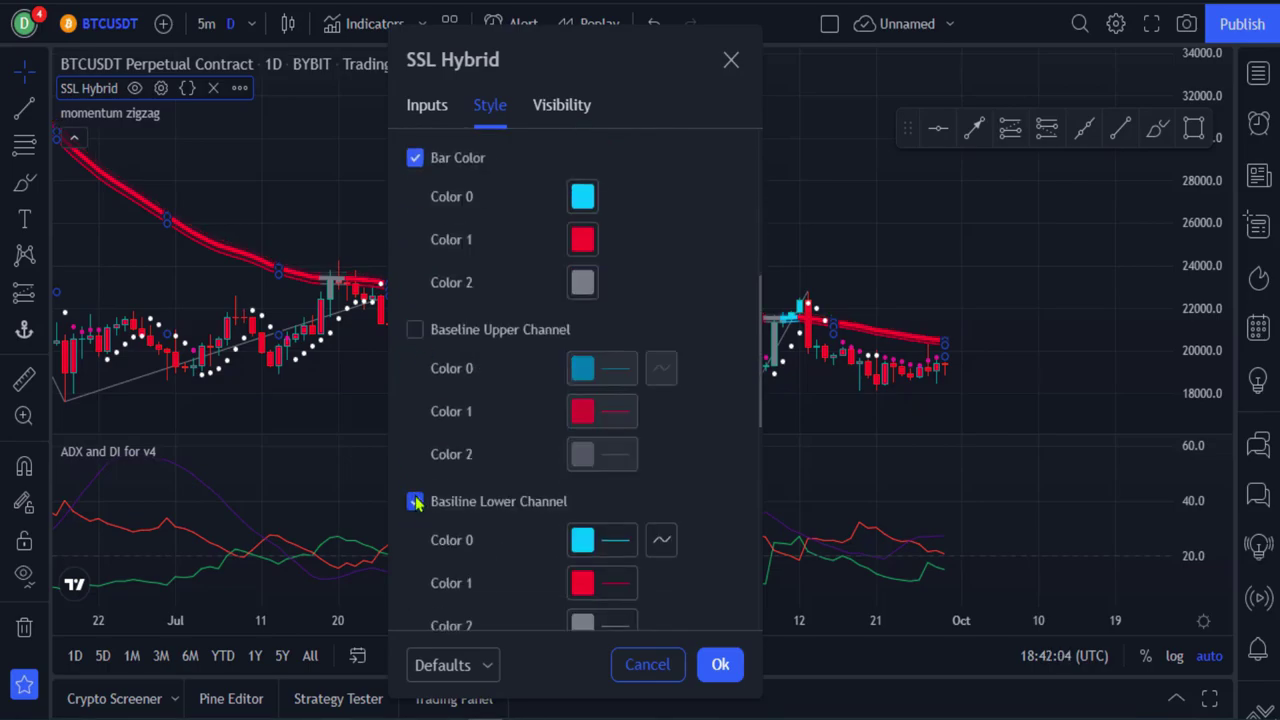
pyautogui.click(415, 501)
pyautogui.scroll(-5, 505, 515)
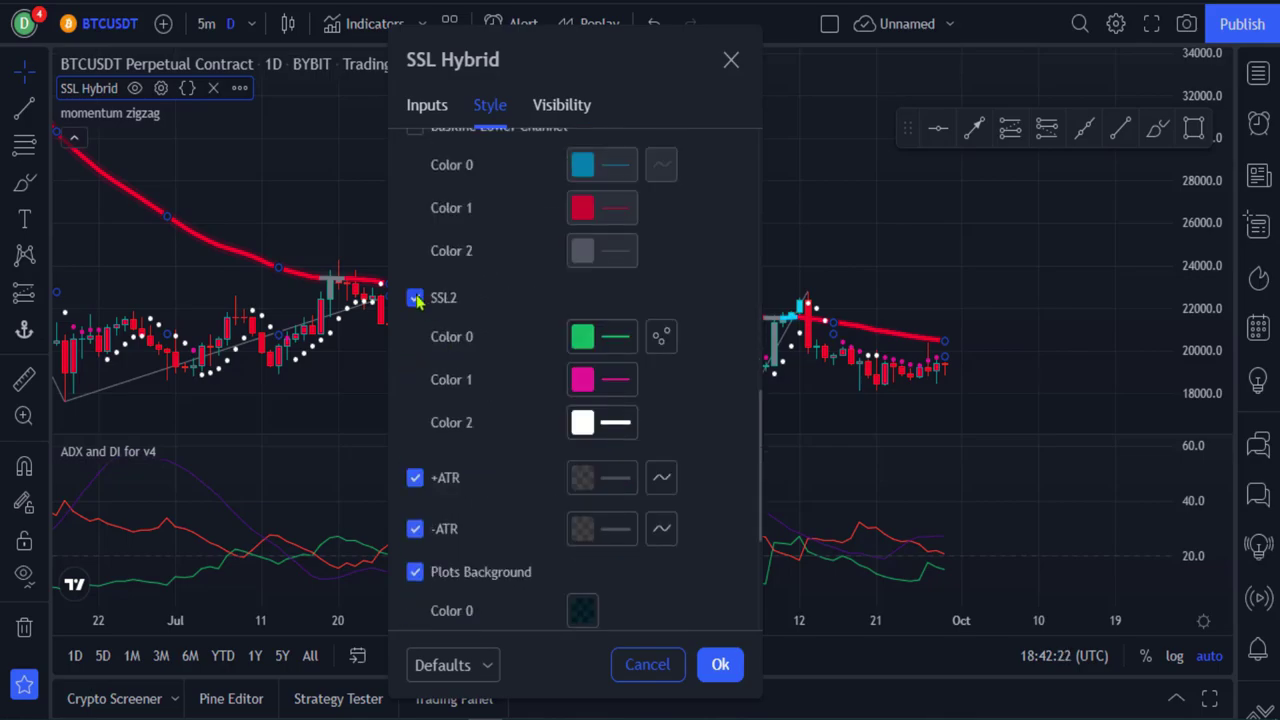
pyautogui.scroll(-2, 535, 475)
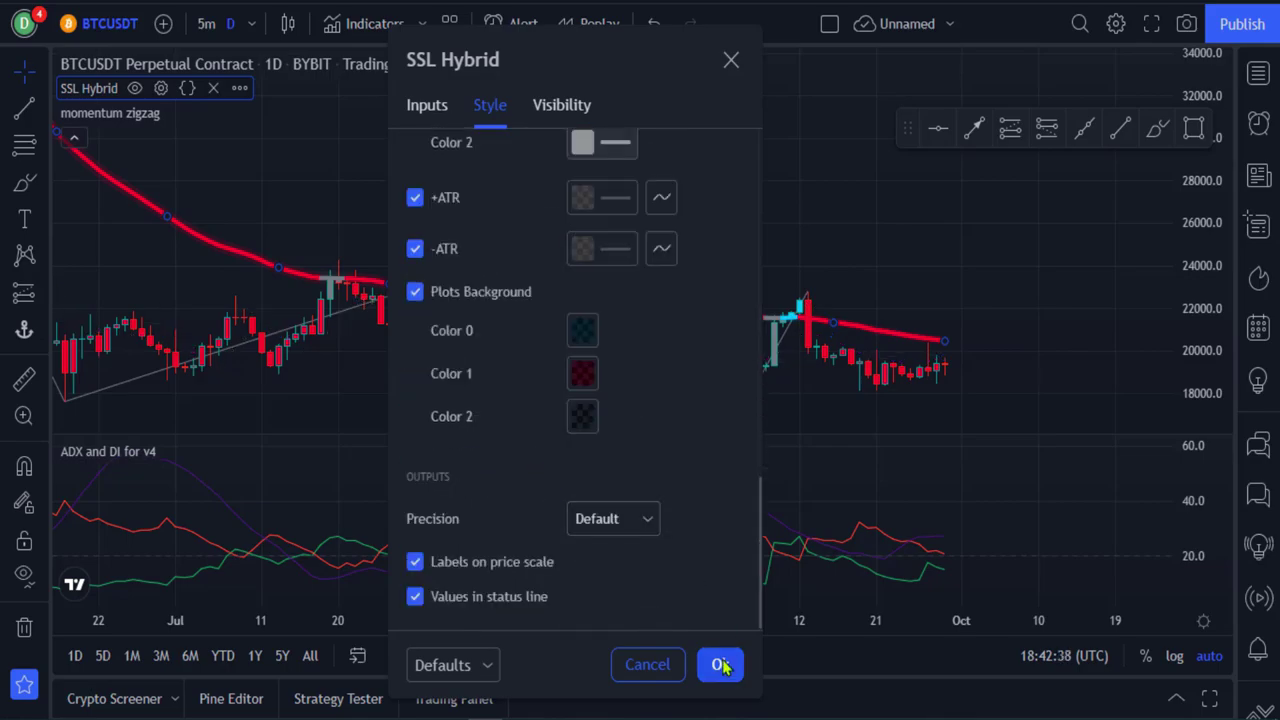
pyautogui.click(720, 664)
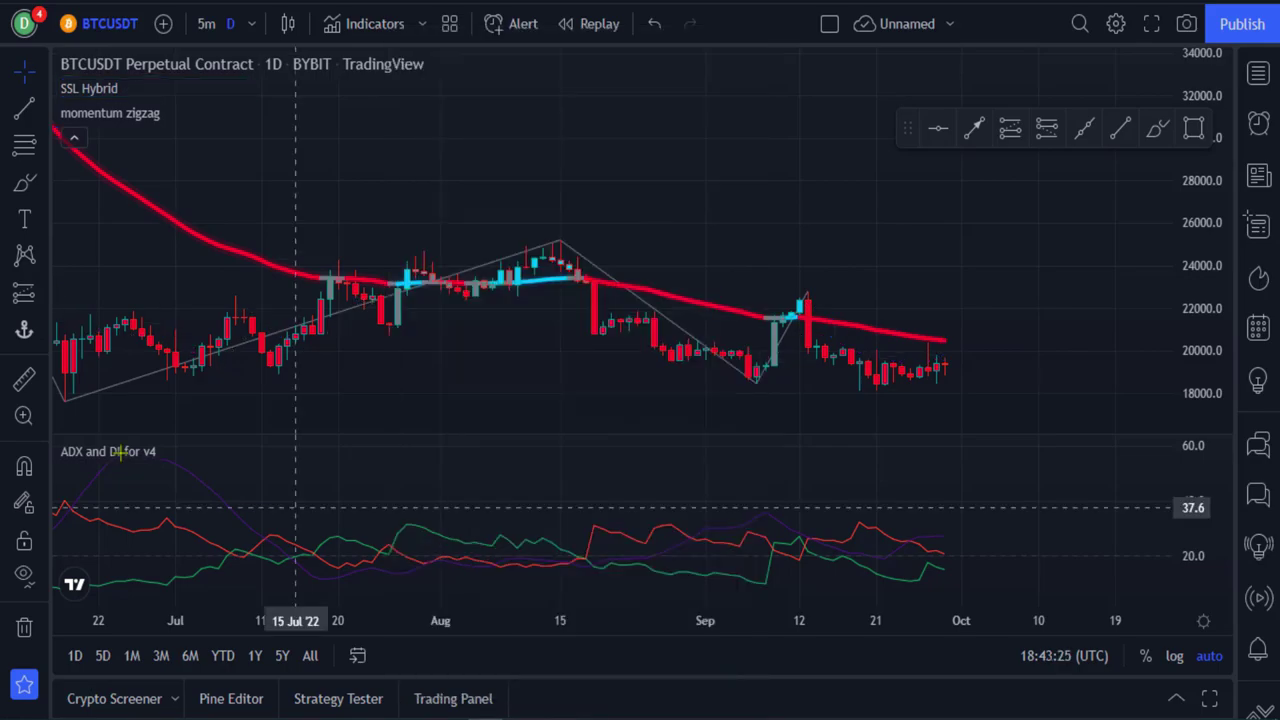
# Step: Hide the ADX line in the style settings of the ADX and DI indicator
pyautogui.click(120, 452)
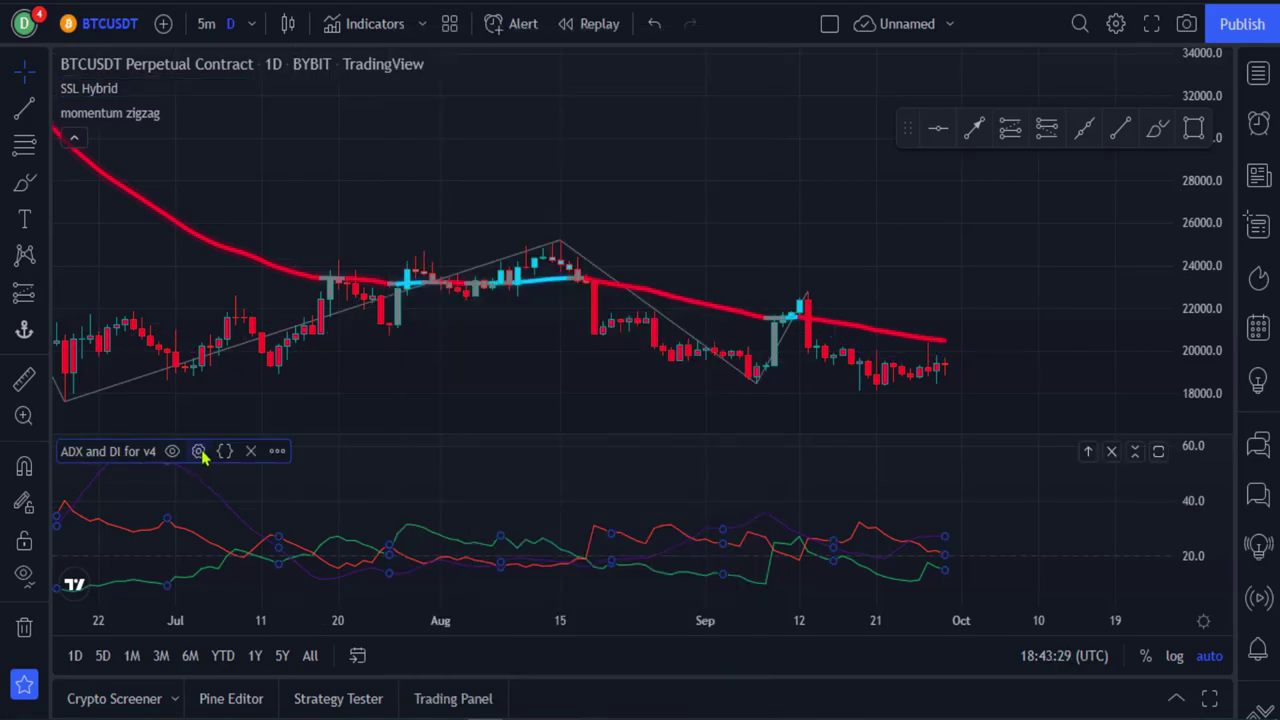
pyautogui.click(199, 452)
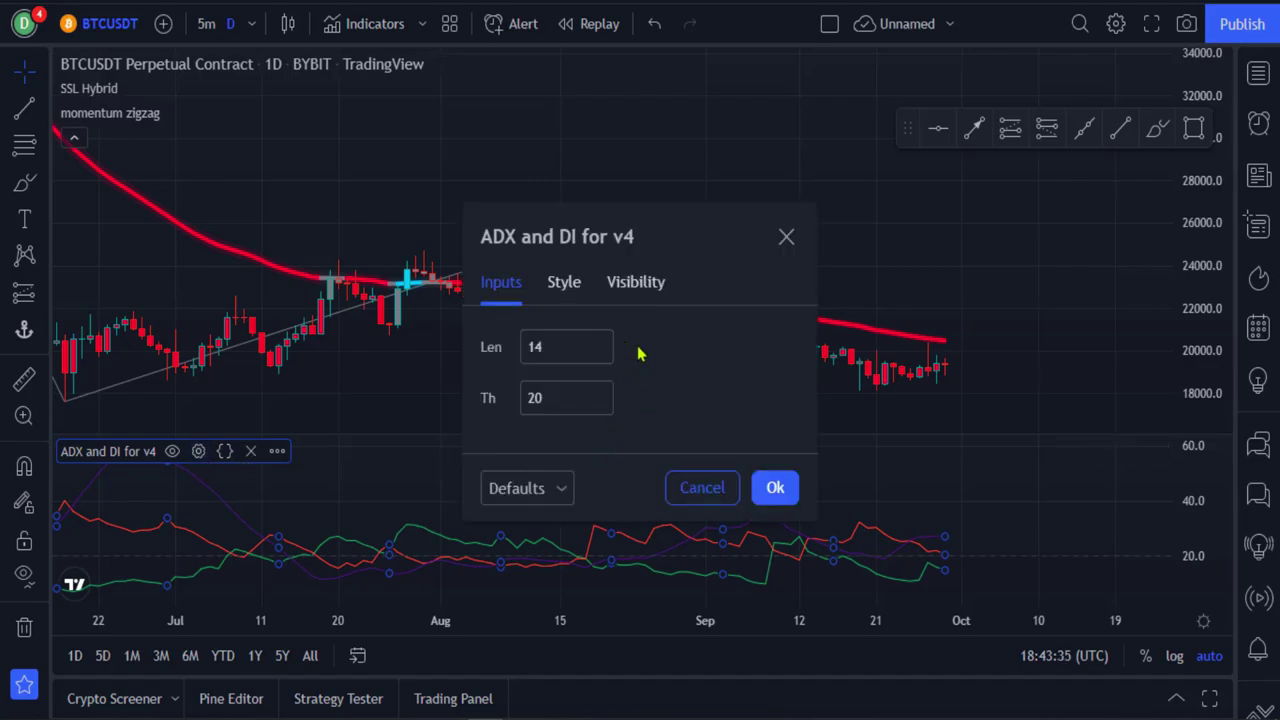
pyautogui.click(561, 284)
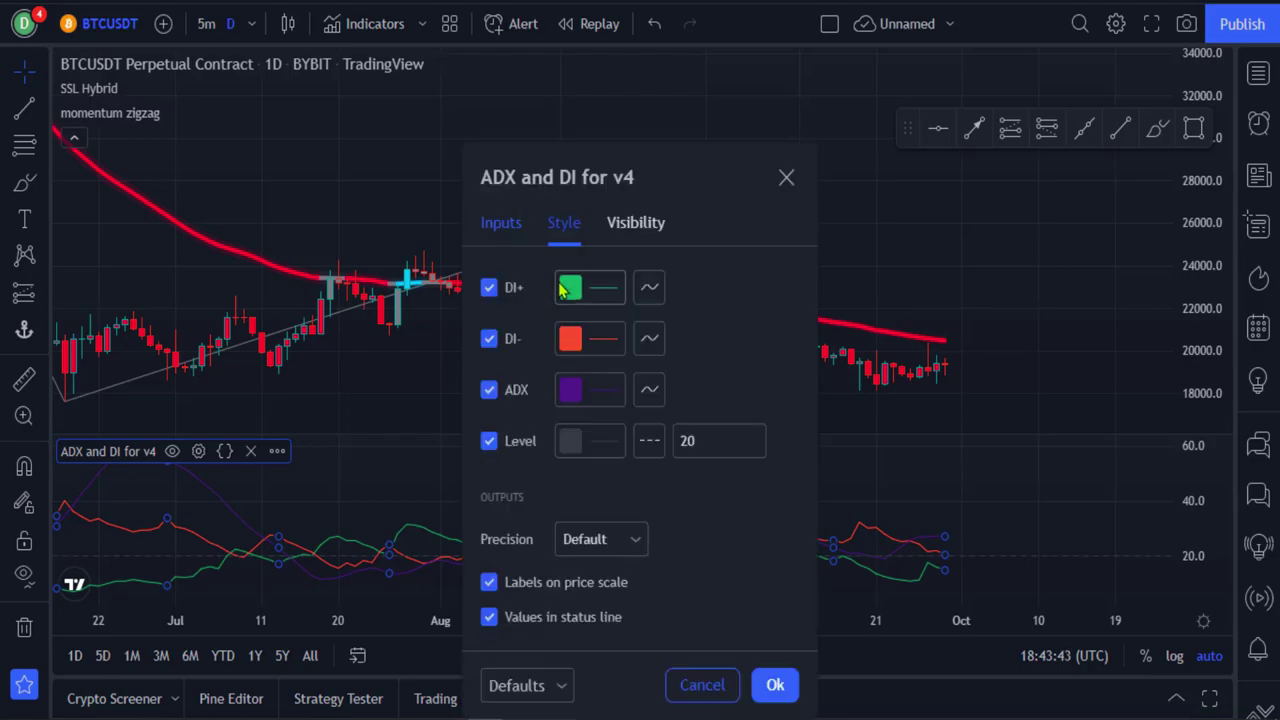
pyautogui.click(488, 392)
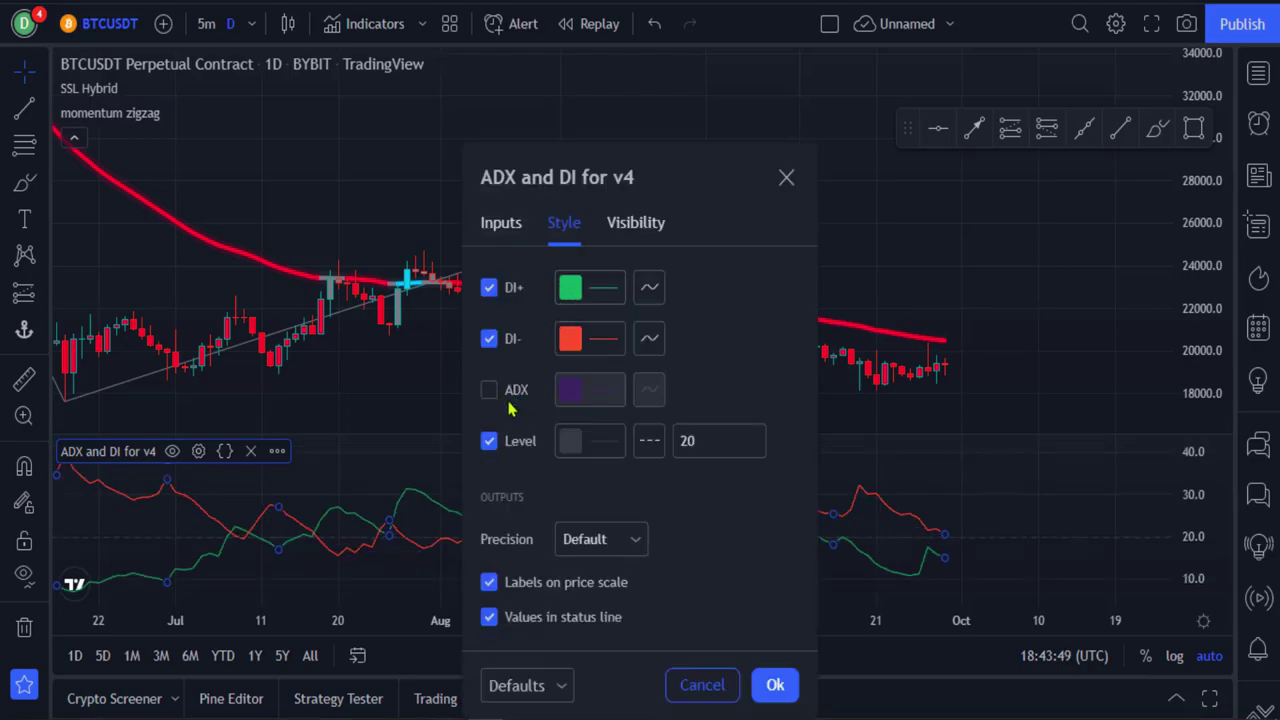
# Step: Style the indicator's Level line as a solid yellow line with the second thickness option
pyautogui.click(652, 442)
pyautogui.click(672, 482)
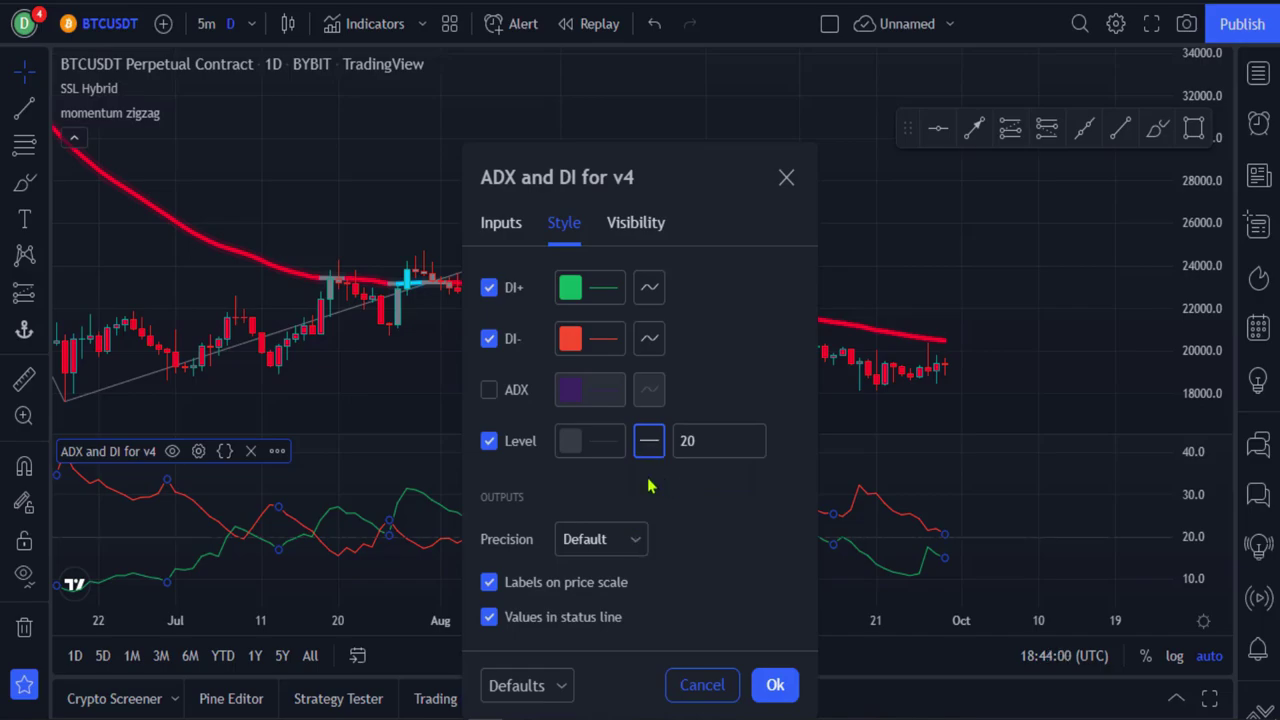
pyautogui.click(576, 450)
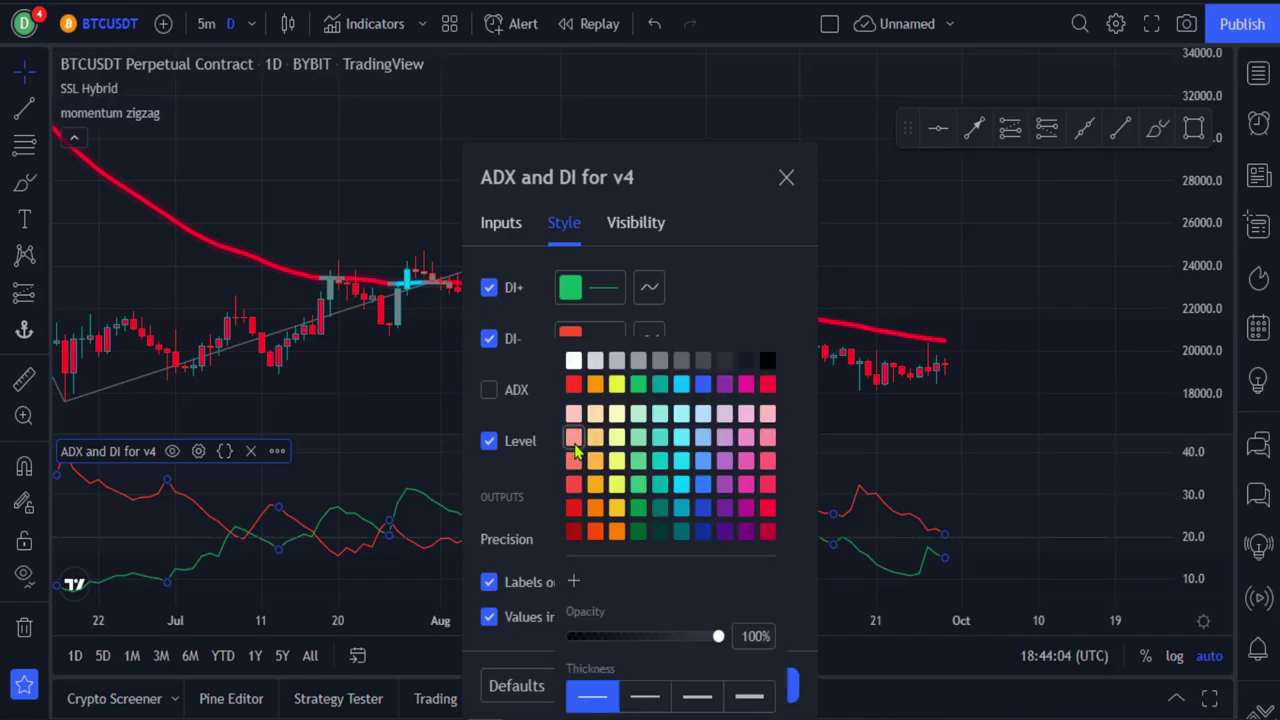
pyautogui.click(616, 388)
pyautogui.click(645, 697)
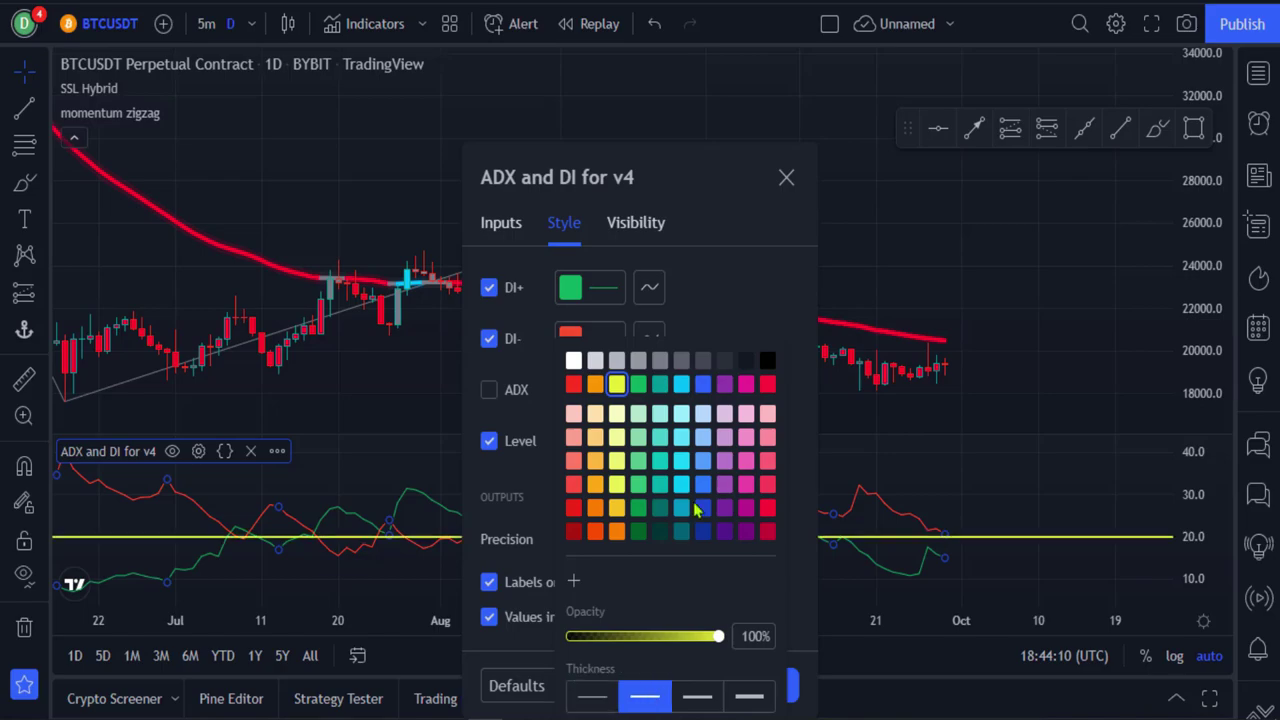
# Step: Set the DI+ and DI- lines to the second thickness option and apply the ADX and DI settings
pyautogui.click(722, 340)
pyautogui.click(606, 340)
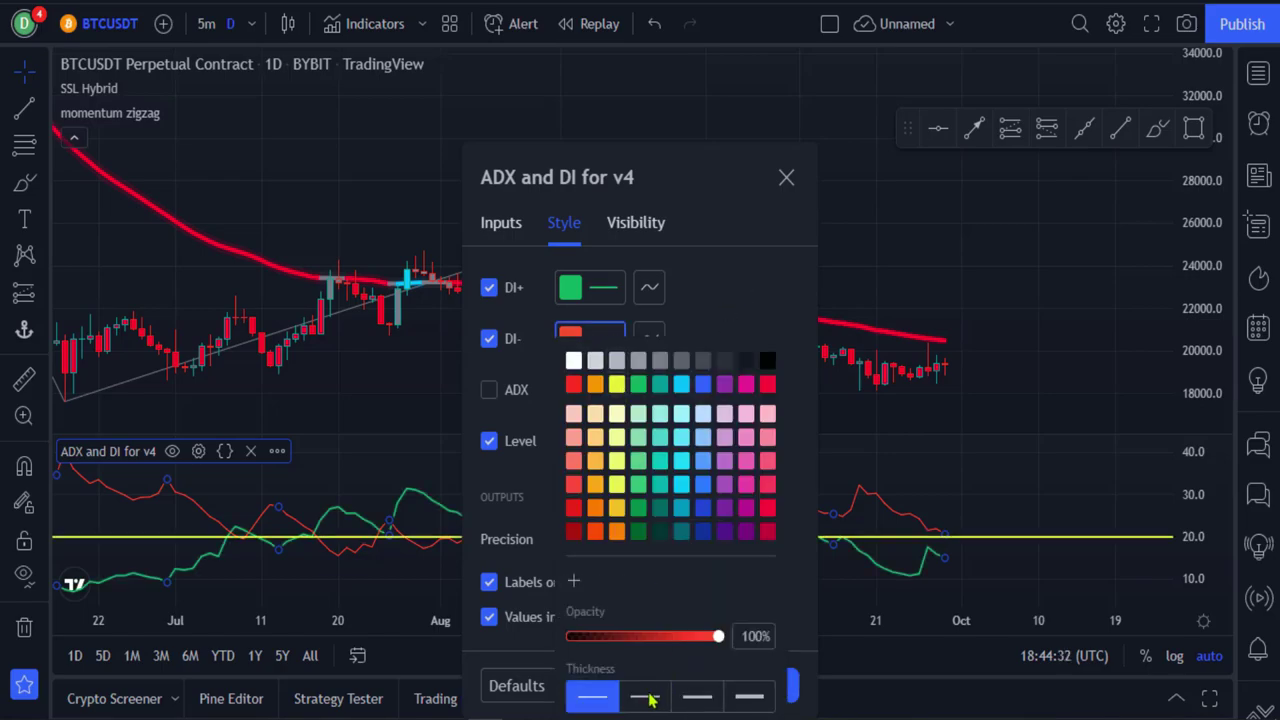
pyautogui.click(648, 697)
pyautogui.click(768, 314)
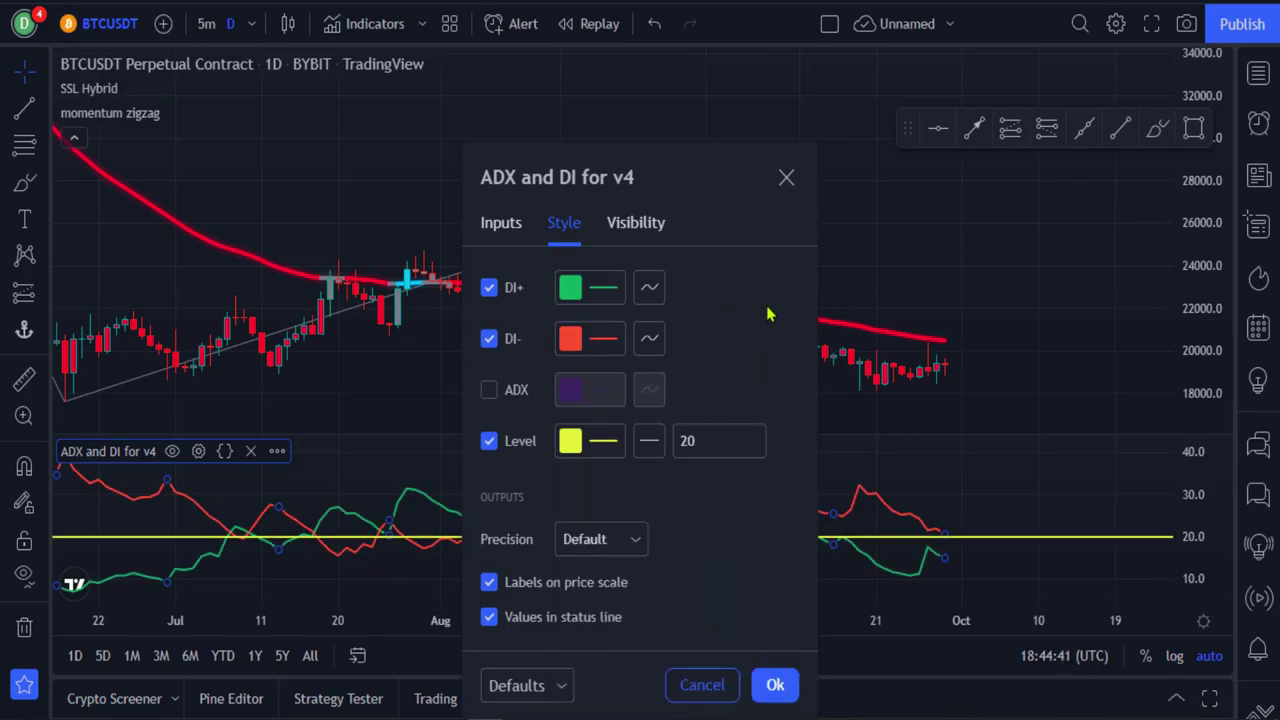
pyautogui.click(775, 685)
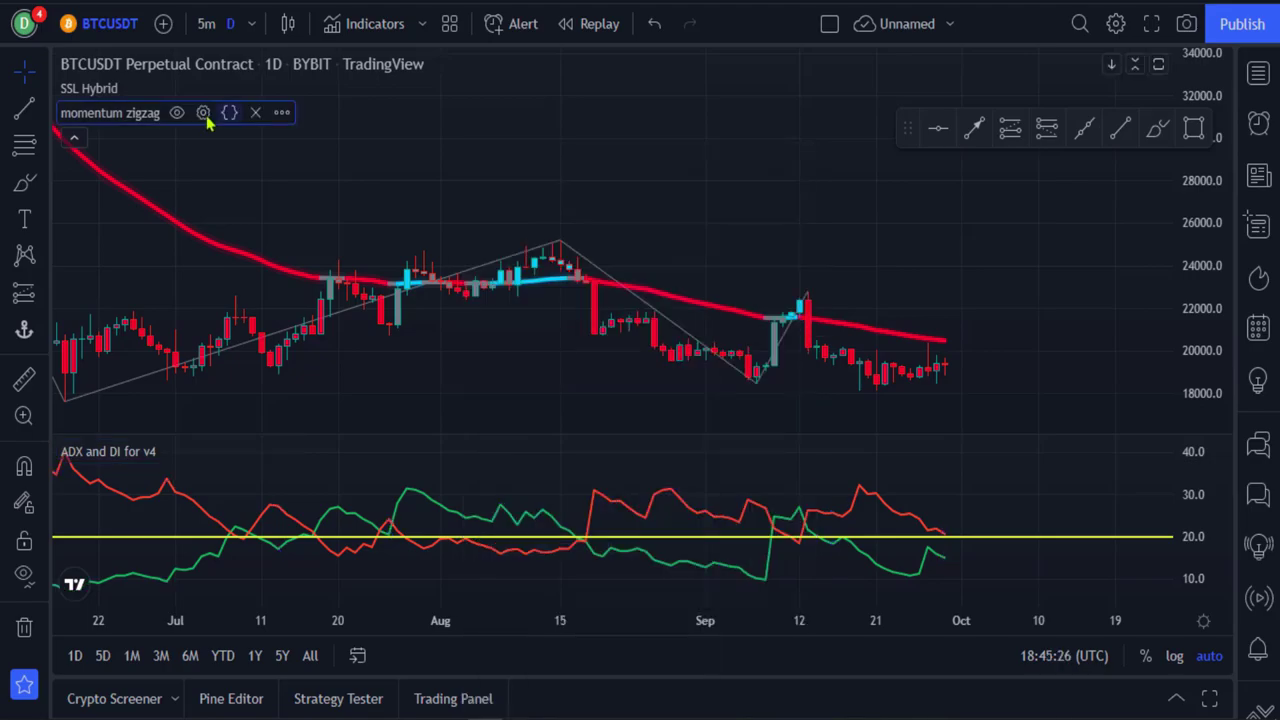
# Step: Review the momentum zigzag indicator's input and style settings, keeping the High/Low length at 10 and Lines shown
pyautogui.click(203, 113)
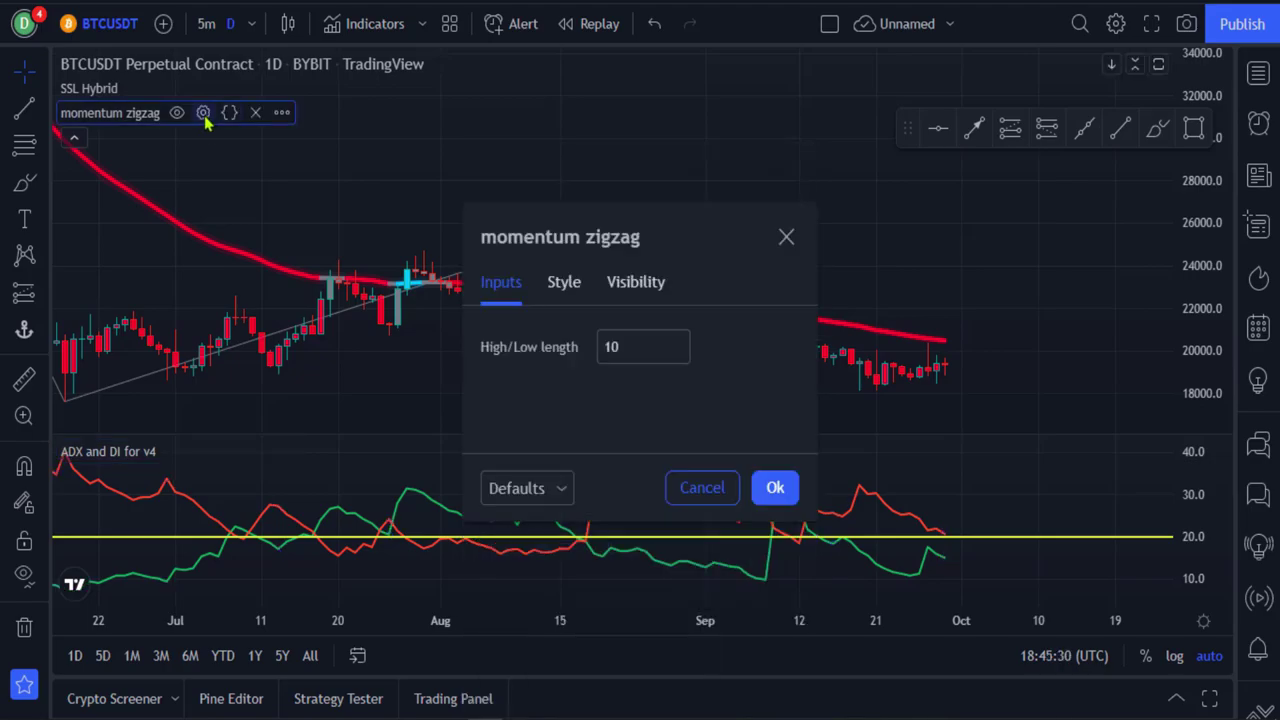
pyautogui.click(563, 284)
pyautogui.click(517, 287)
pyautogui.click(551, 287)
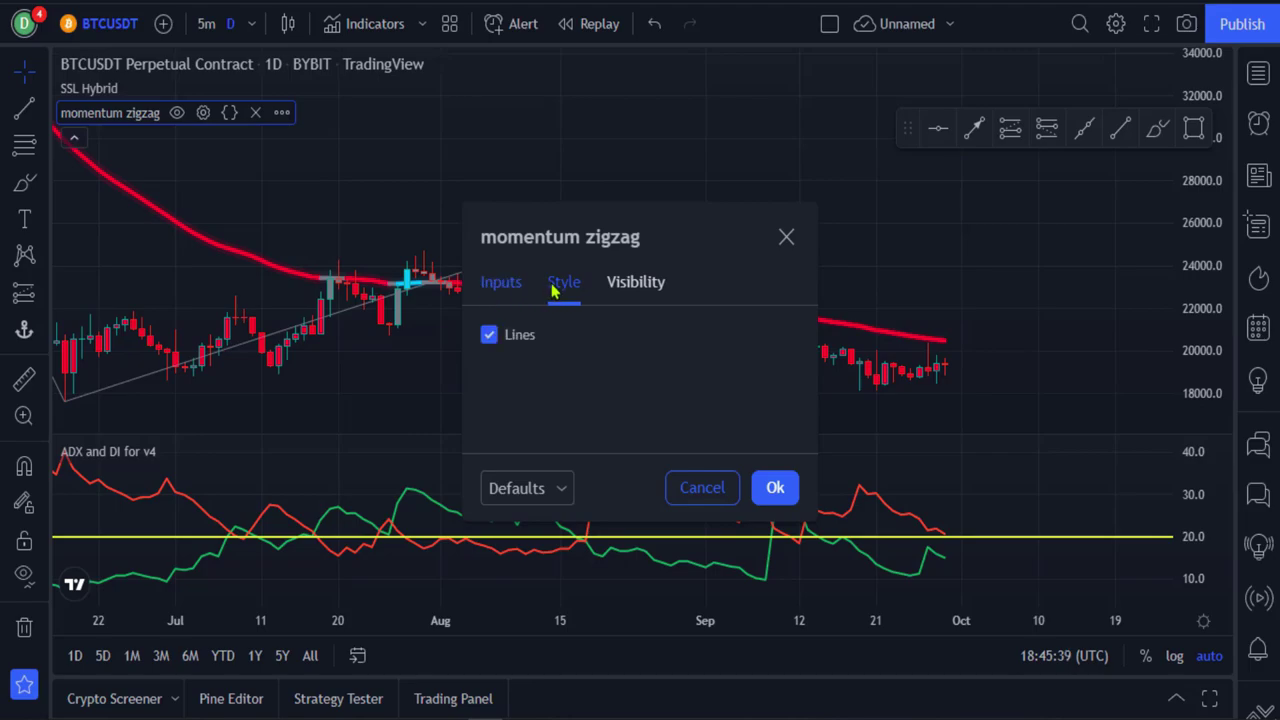
pyautogui.click(777, 489)
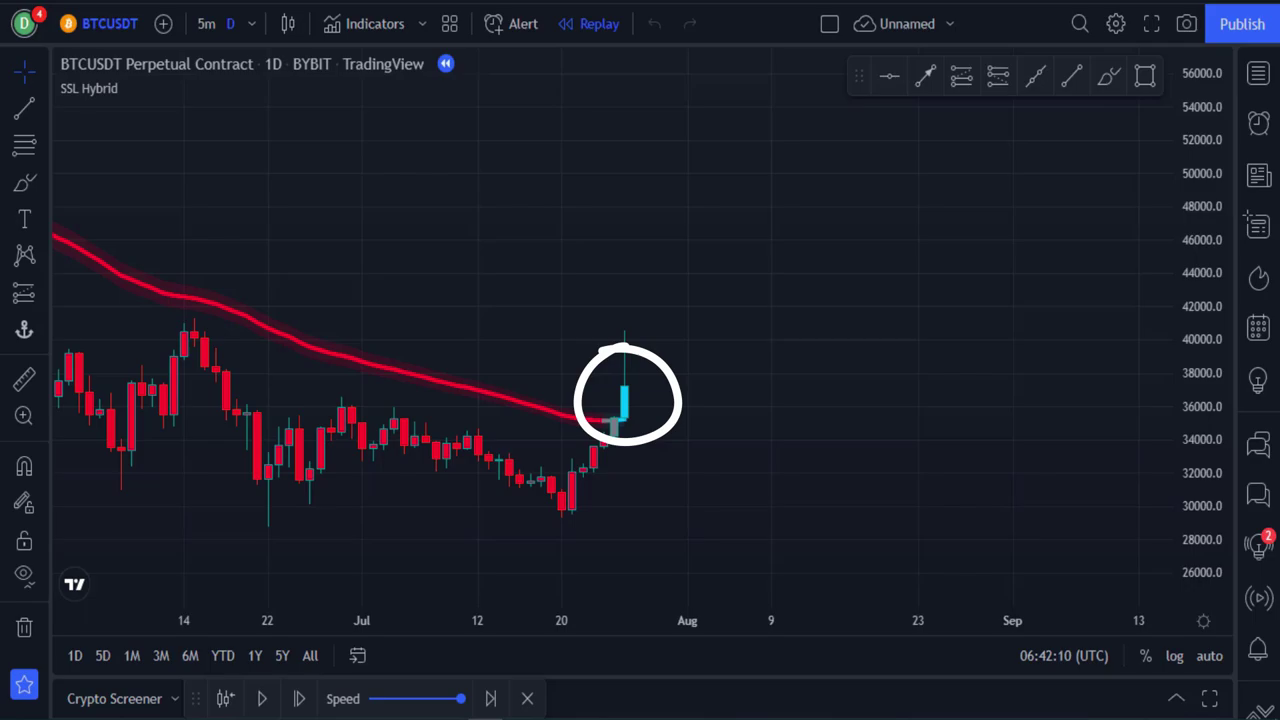
# Step: Place a long position from 27 Jul '21 with entry at 37294, stop at 29300.5 and target at 50084
pyautogui.click(963, 78)
pyautogui.click(634, 384)
pyautogui.moveTo(635, 426); pyautogui.dragTo(636, 518)
pyautogui.moveTo(635, 343); pyautogui.dragTo(641, 172)
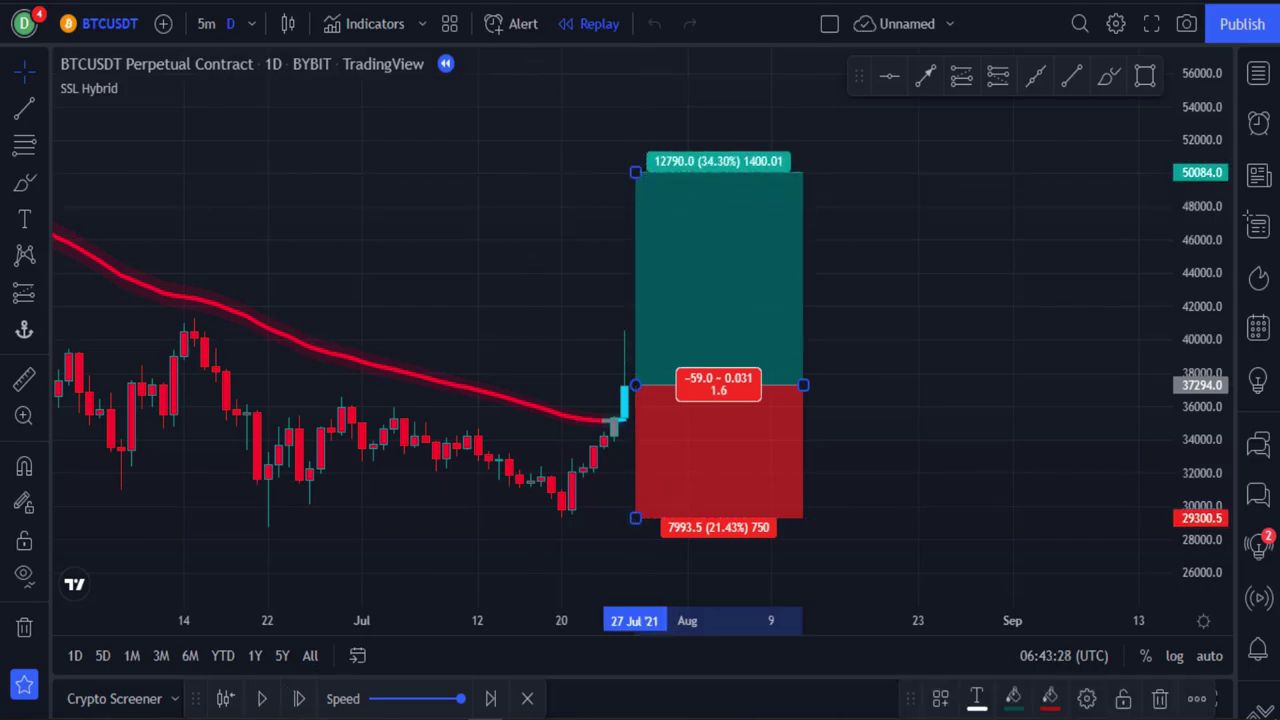
# Step: Run the BTCUSDT replay past mid-September and widen the long position over the new candles
pyautogui.click(260, 698)
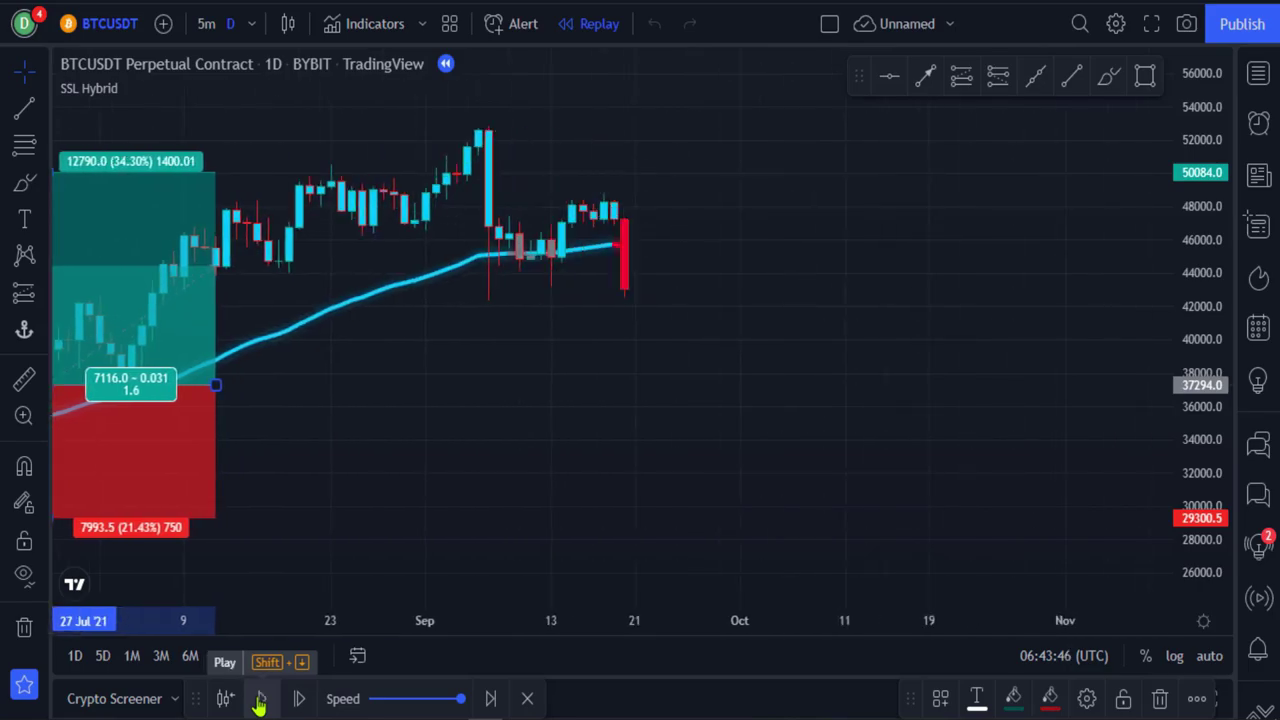
pyautogui.moveTo(222, 557); pyautogui.dragTo(698, 512)
pyautogui.moveTo(556, 370); pyautogui.dragTo(682, 370)
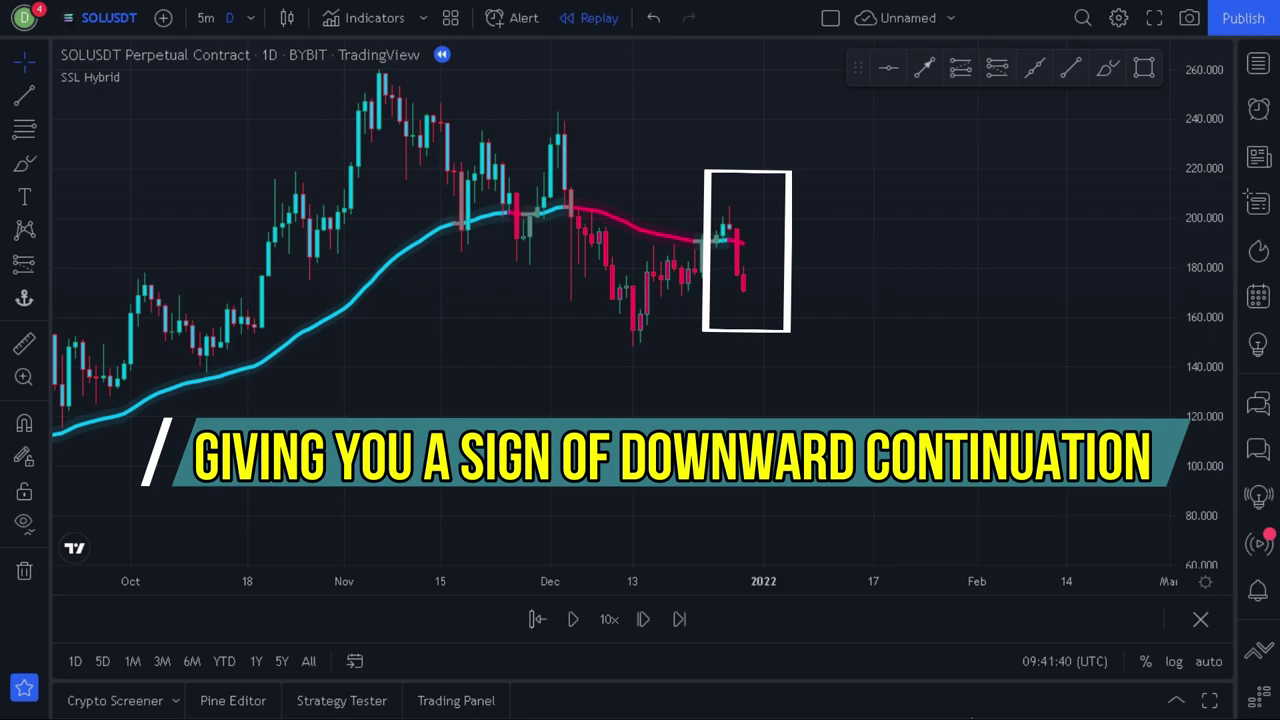
# Step: Place a short position on SOLUSDT from 30 Dec '21 with entry at 170.785, stop at 204.430 and target at 92.905
pyautogui.click(997, 67)
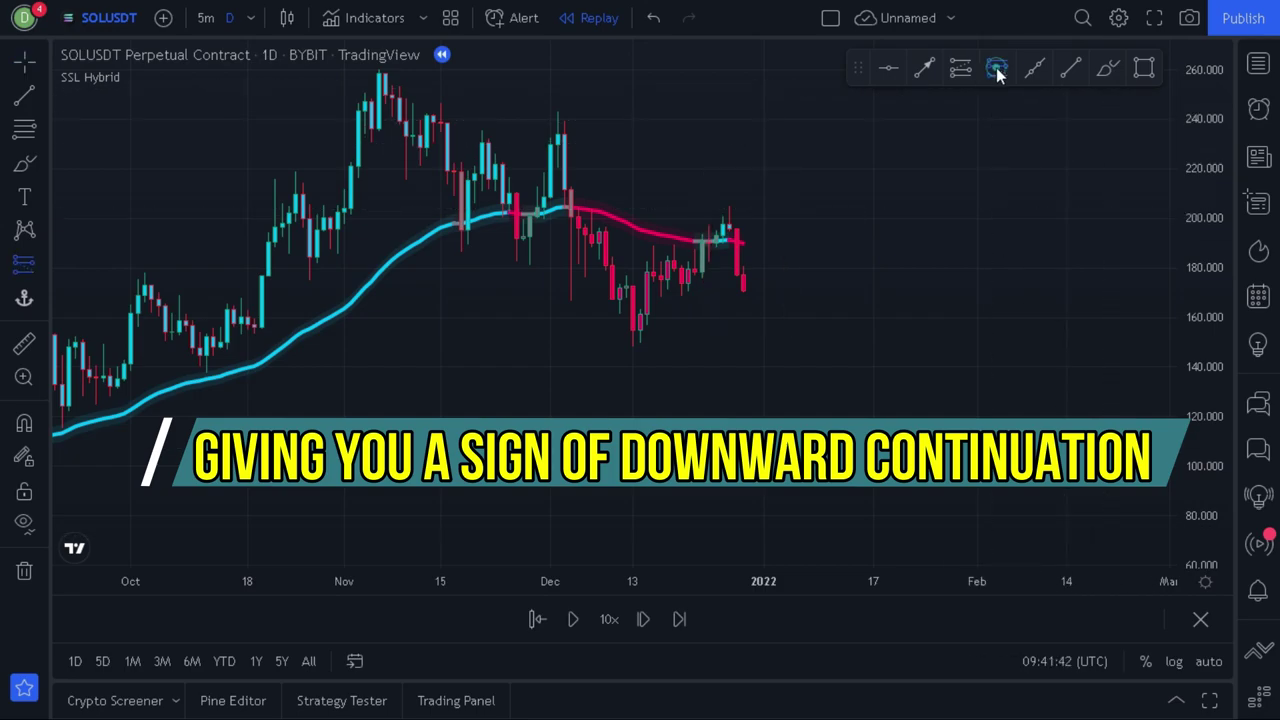
pyautogui.click(749, 291)
pyautogui.moveTo(750, 218); pyautogui.dragTo(750, 207)
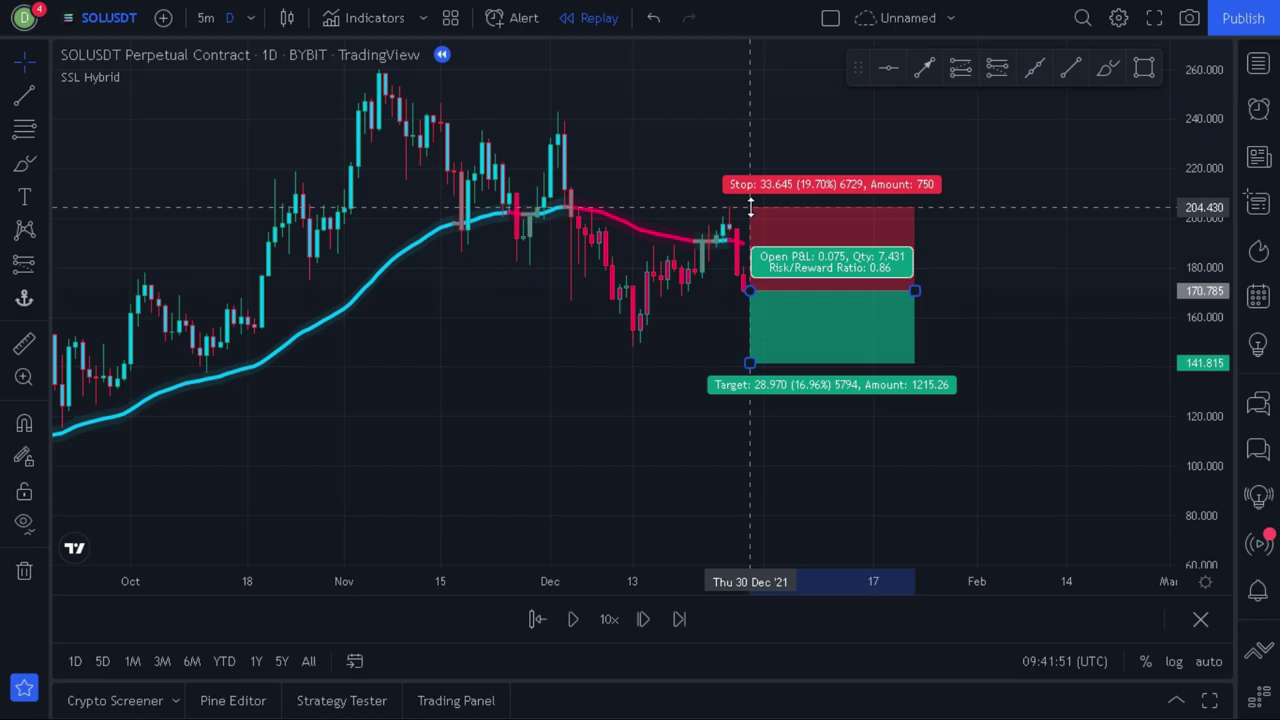
pyautogui.moveTo(750, 363); pyautogui.dragTo(769, 485)
pyautogui.press('Escape')
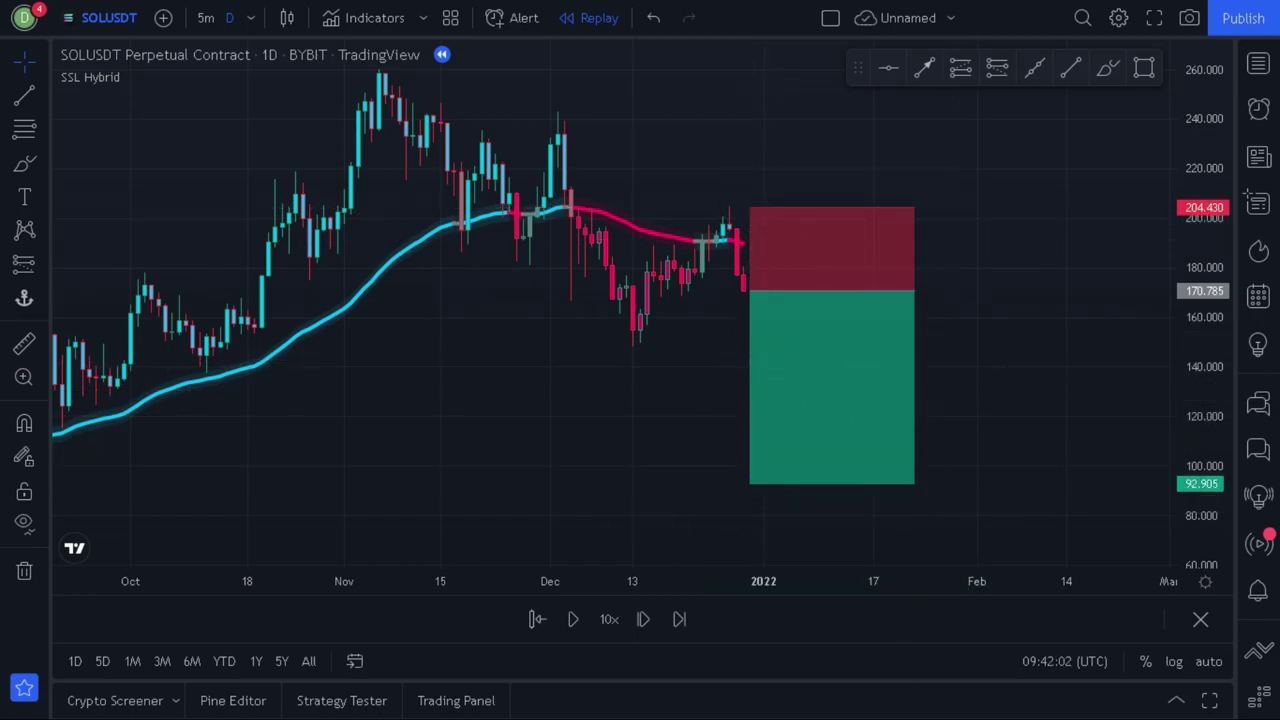
# Step: Run the SOLUSDT replay forward to mid-February 2022 and stop it to check the short trade
pyautogui.click(572, 619)
pyautogui.click(572, 619)
pyautogui.moveTo(274, 449); pyautogui.dragTo(591, 462)
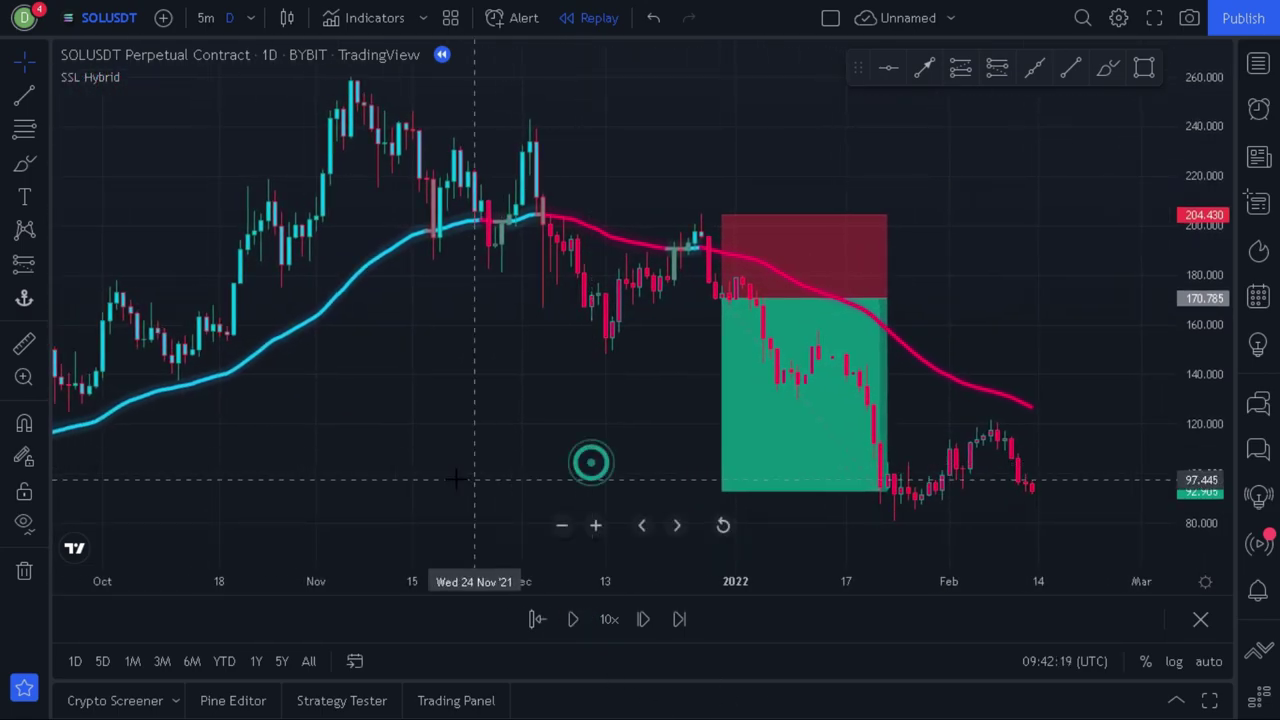
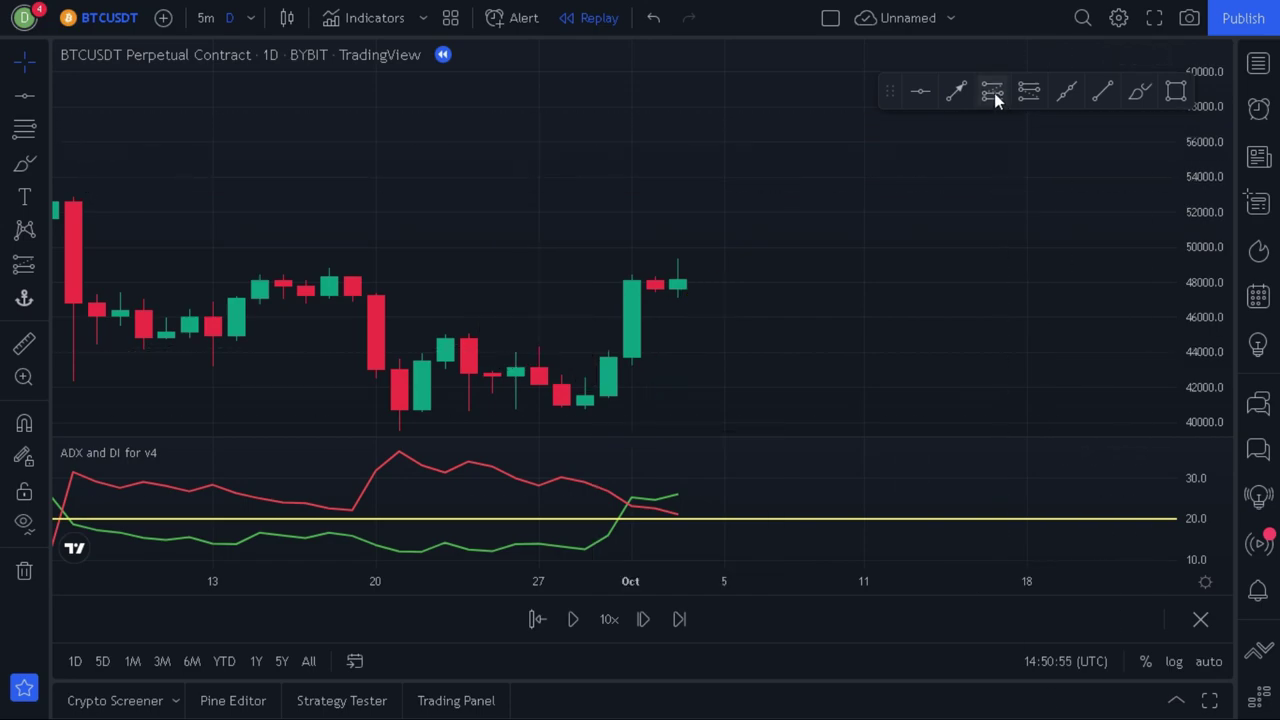
# Step: Place a long position on BTCUSDT after the early-October DI crossover, with entry at 48214, stop at 40849 and target at 60810
pyautogui.click(995, 97)
pyautogui.click(701, 279)
pyautogui.moveTo(701, 324); pyautogui.dragTo(701, 408)
pyautogui.moveTo(701, 232); pyautogui.dragTo(701, 57)
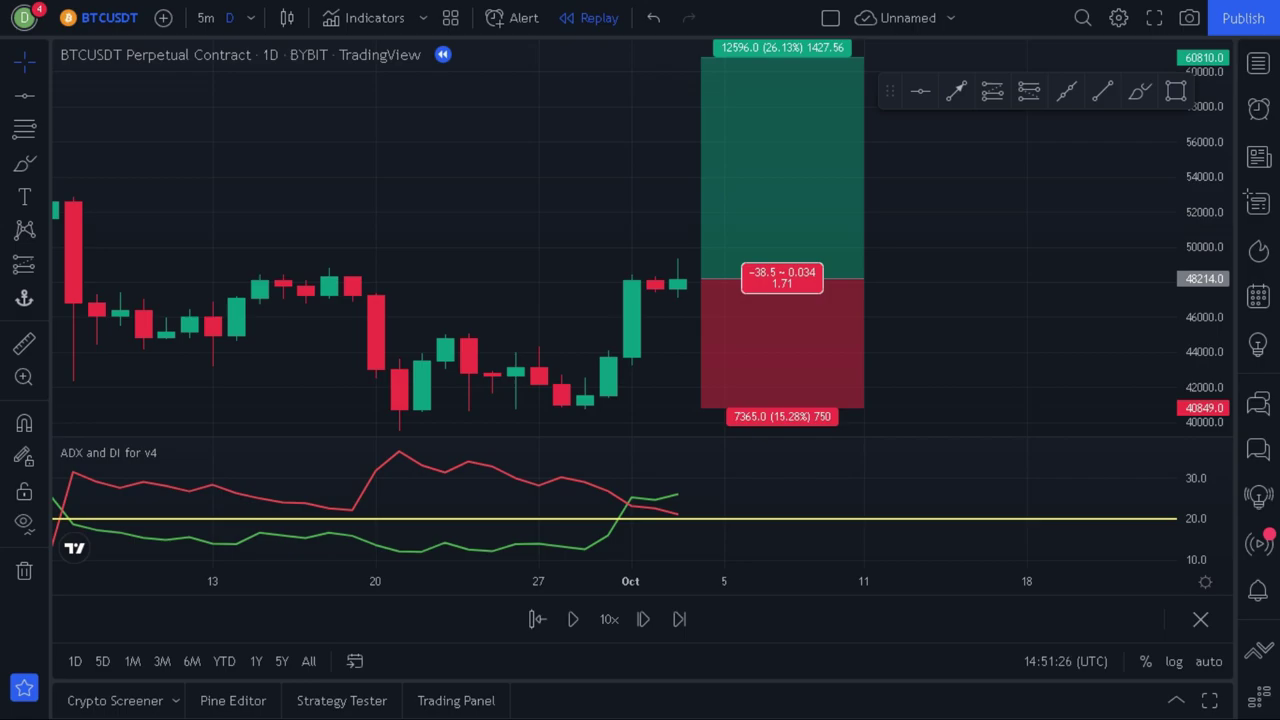
# Step: Play the replay forward through October, pause it and widen the long position over the new candles
pyautogui.click(572, 619)
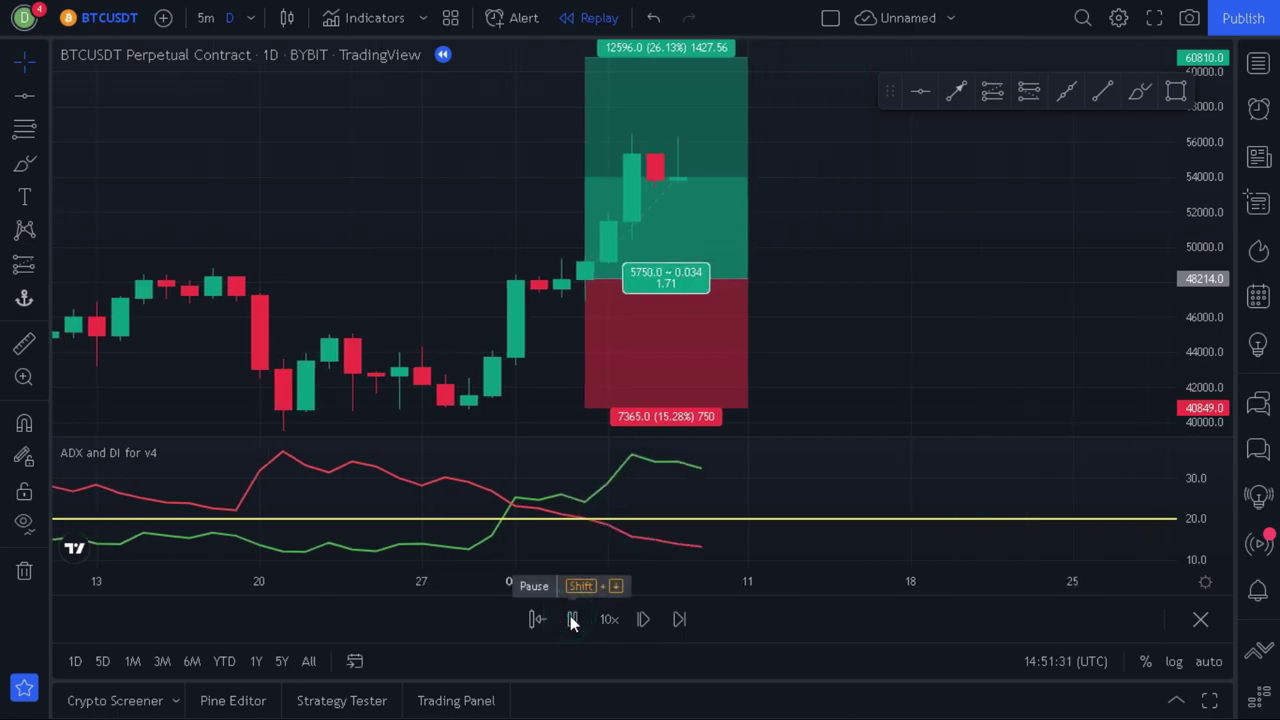
pyautogui.click(572, 620)
pyautogui.moveTo(371, 290); pyautogui.dragTo(726, 306)
pyautogui.moveTo(660, 268); pyautogui.dragTo(788, 275)
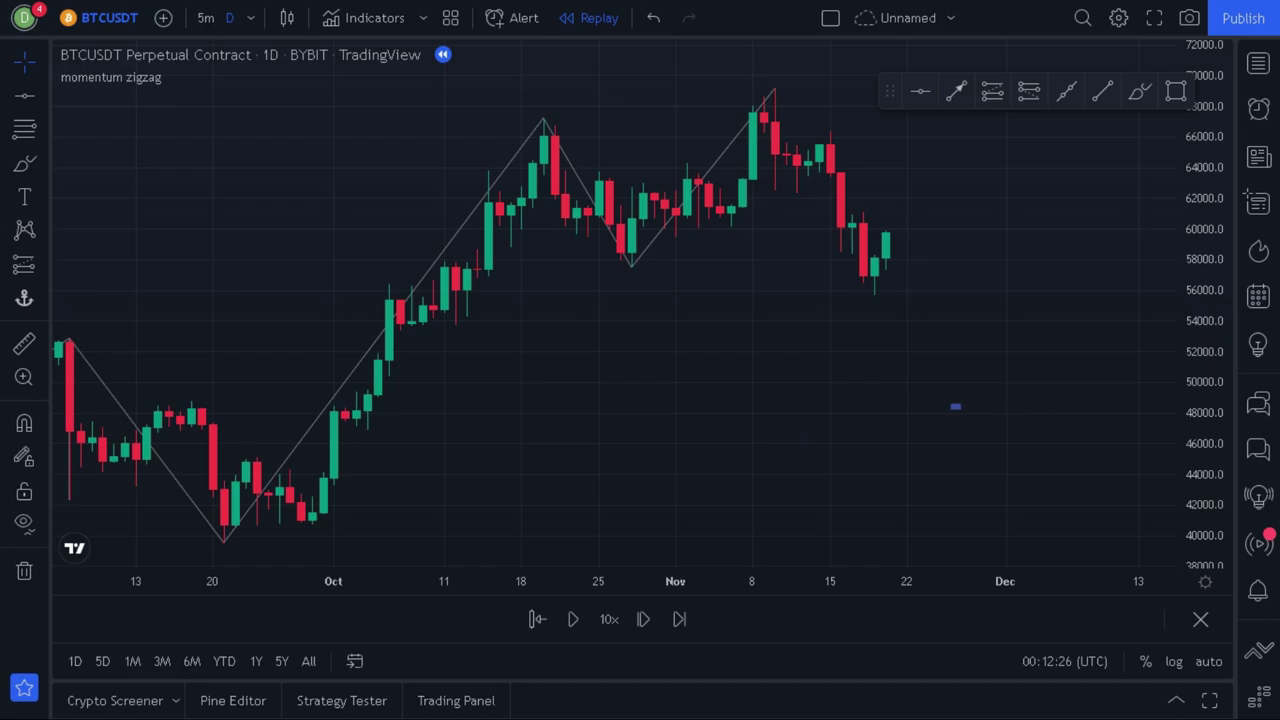
# Step: Place a long position from 1 October with entry about 48038, stop about 39795.5 and target about 66110, extended to the next zigzag high
pyautogui.click(992, 91)
pyautogui.click(345, 412)
pyautogui.moveTo(334, 503); pyautogui.dragTo(334, 540)
pyautogui.moveTo(334, 297); pyautogui.dragTo(388, 135)
pyautogui.moveTo(500, 411); pyautogui.dragTo(590, 414)
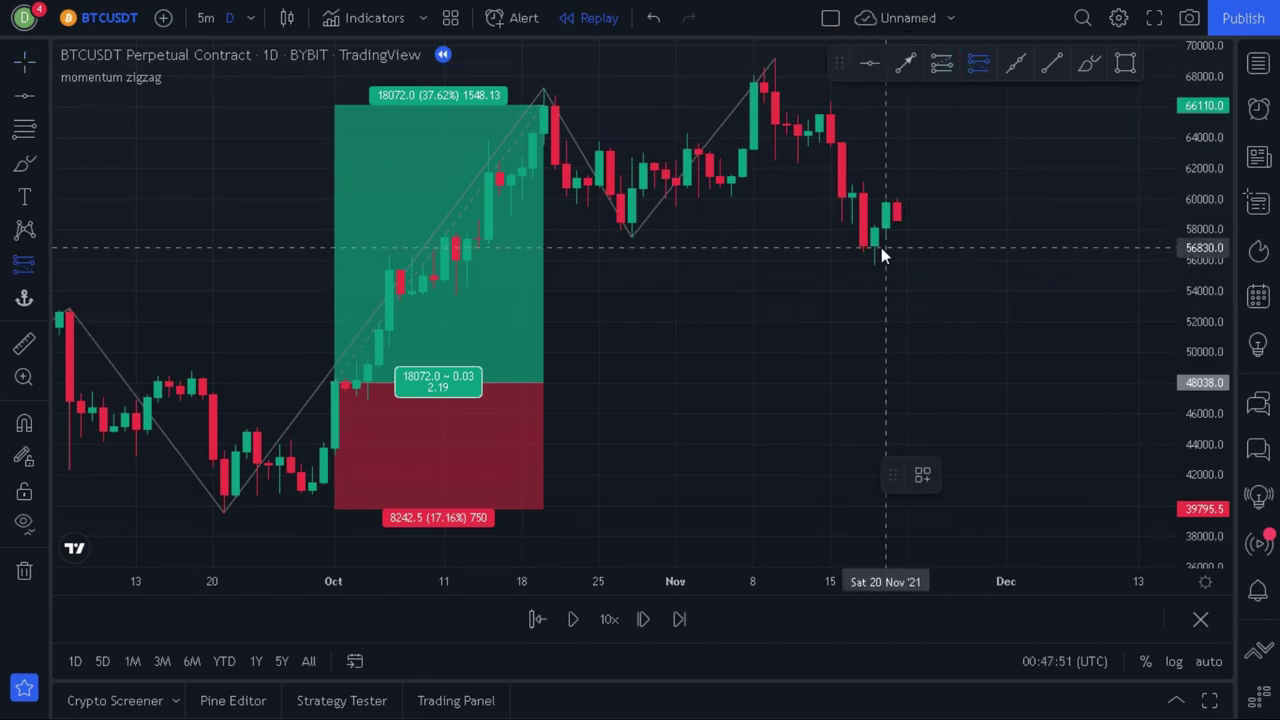
# Step: Place a short position from 20 Nov '21 with entry at 56830, stop at 61103.5 and target at 47000, and replay through December
pyautogui.click(881, 256)
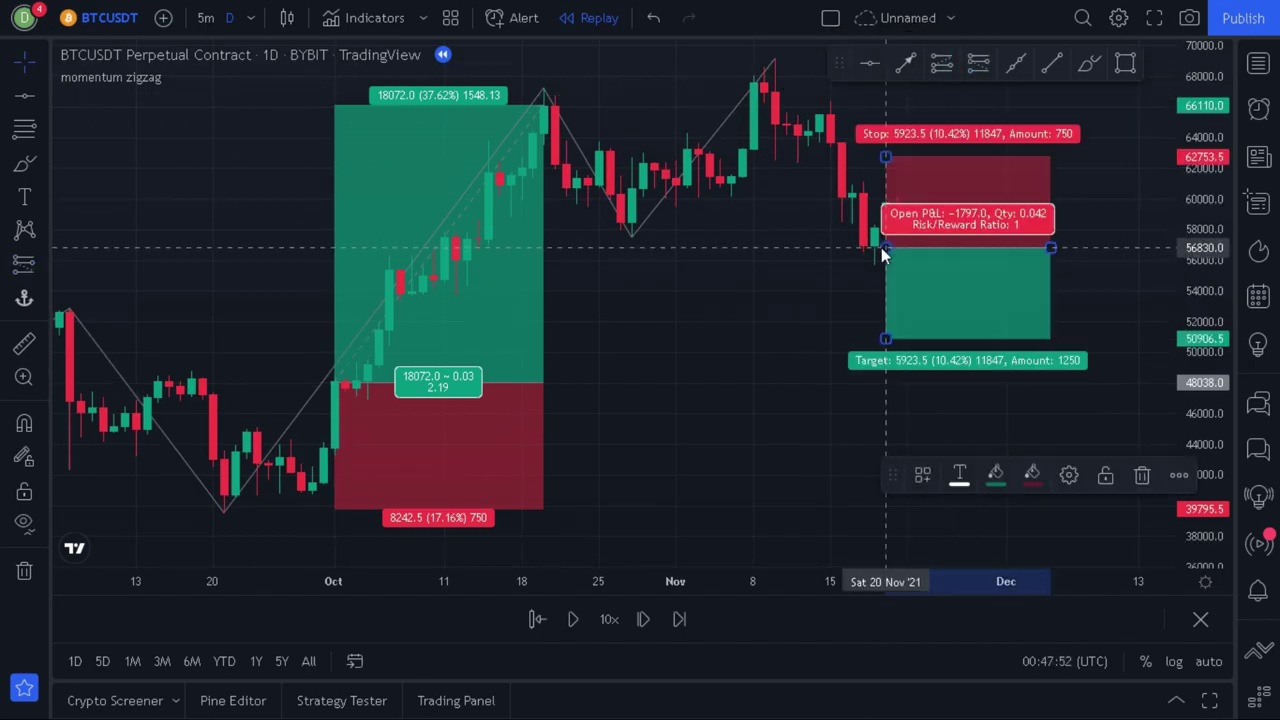
pyautogui.moveTo(885, 340); pyautogui.dragTo(886, 400)
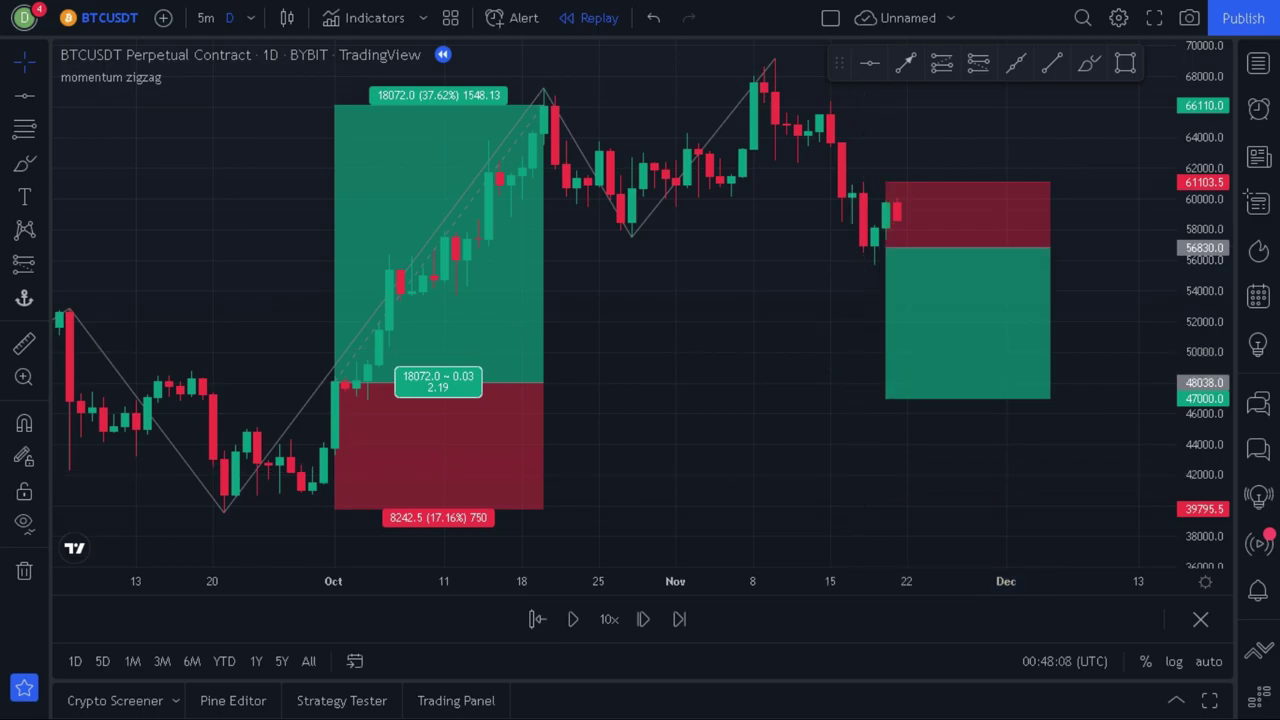
pyautogui.click(573, 619)
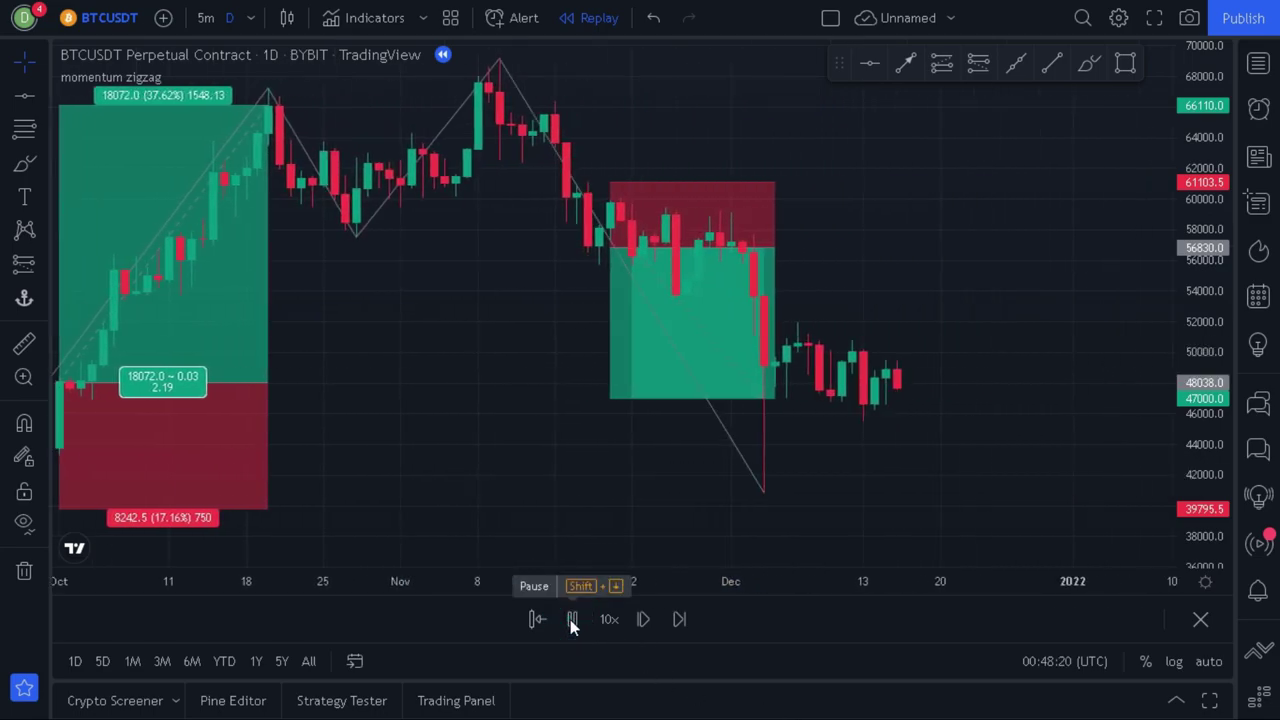
pyautogui.click(571, 619)
# Step: Lower the short position's target to 45656.5 and extend its end to 12 Dec '21
pyautogui.moveTo(481, 400); pyautogui.dragTo(484, 416)
pyautogui.moveTo(644, 254); pyautogui.dragTo(722, 260)
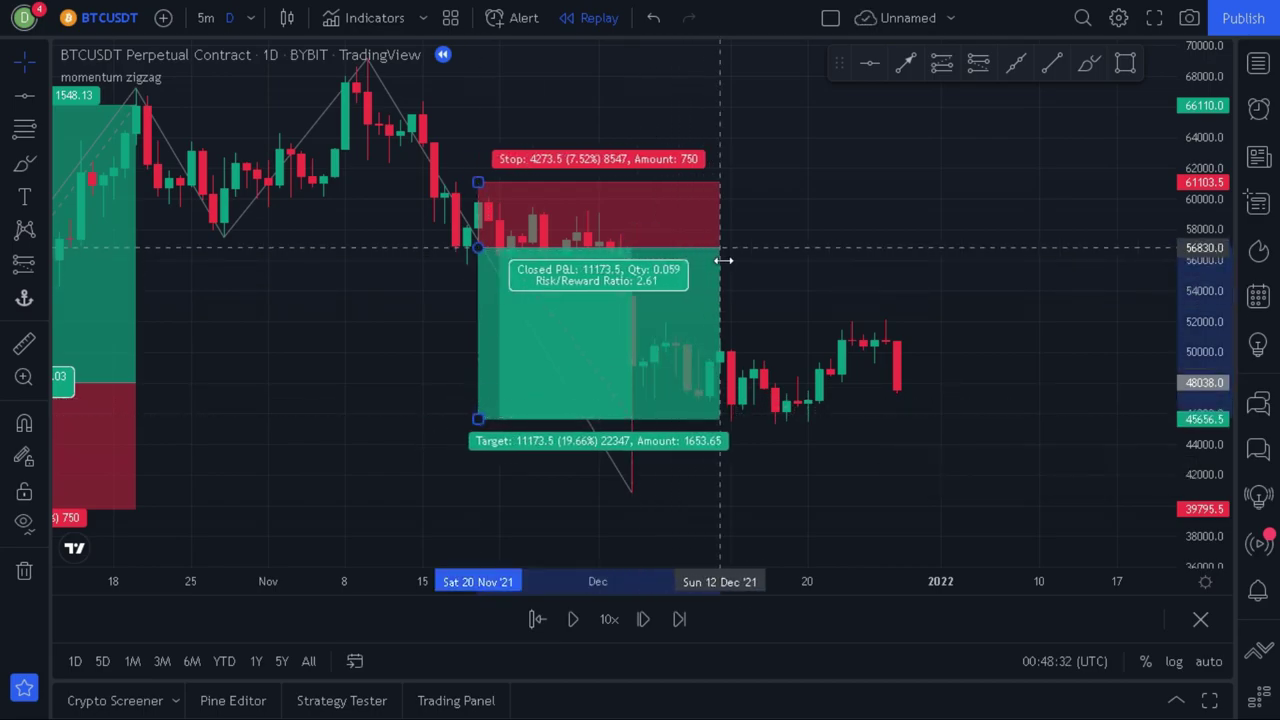
pyautogui.click(777, 274)
pyautogui.moveTo(434, 417); pyautogui.dragTo(688, 416)
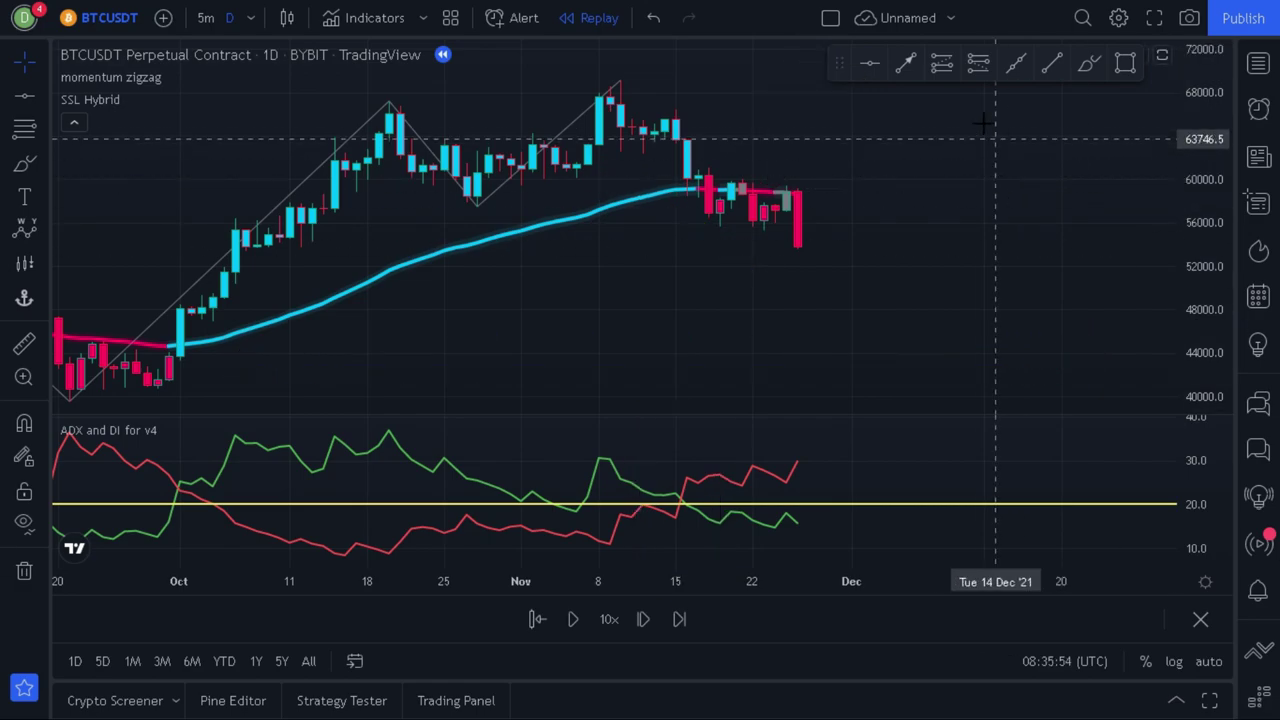
# Step: Place a short position from 27 Nov '21 with entry at 53820, stop at 61070.5 and target at 42857.5
pyautogui.click(979, 64)
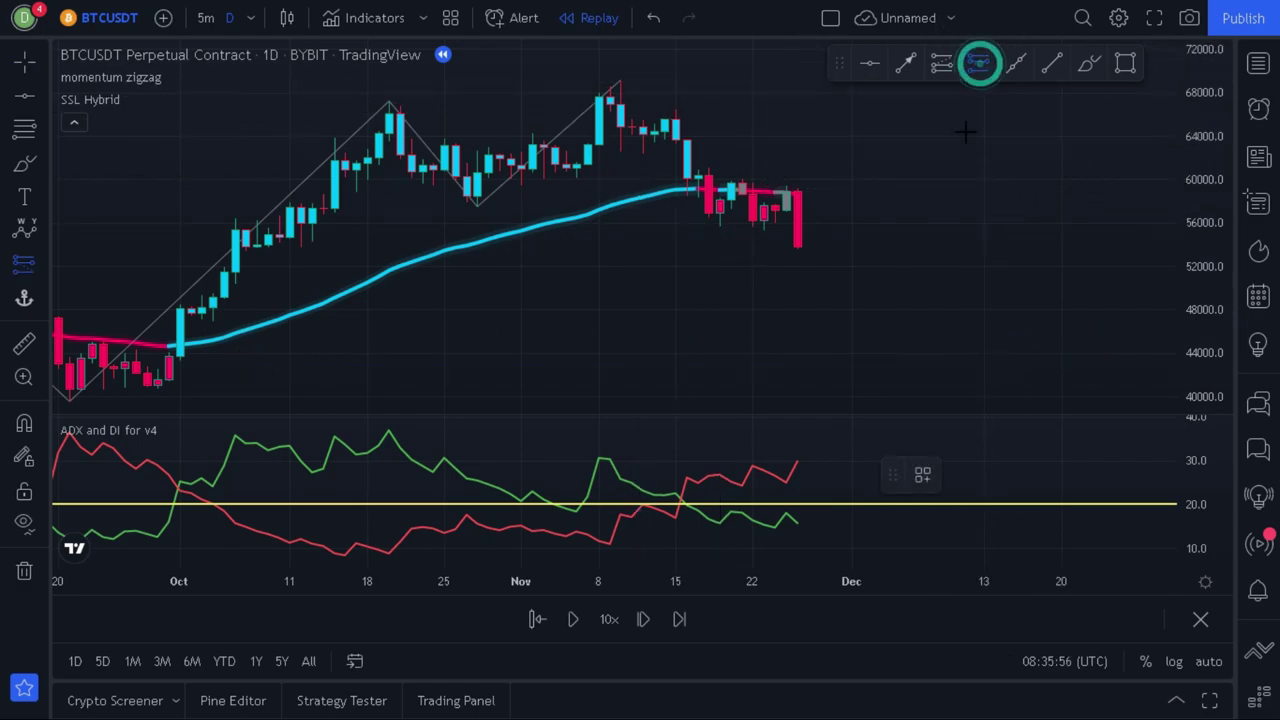
pyautogui.click(808, 246)
pyautogui.moveTo(808, 182); pyautogui.dragTo(808, 168)
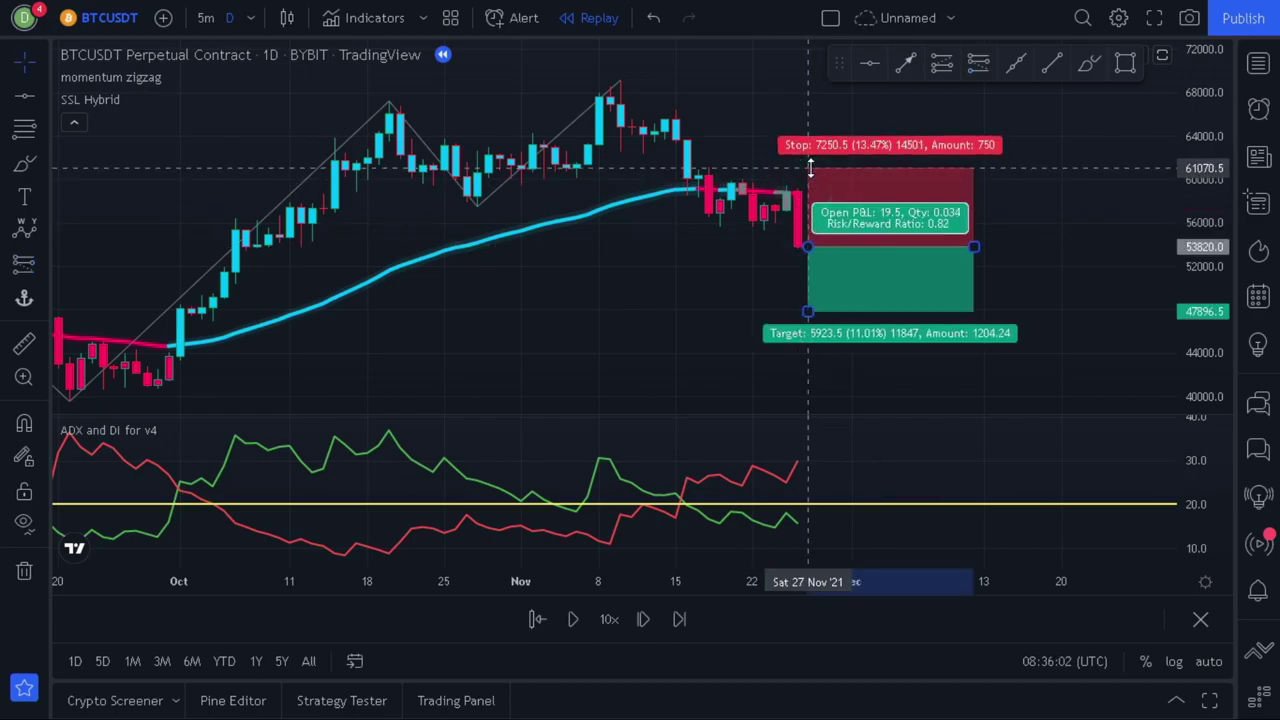
pyautogui.moveTo(808, 311); pyautogui.dragTo(808, 365)
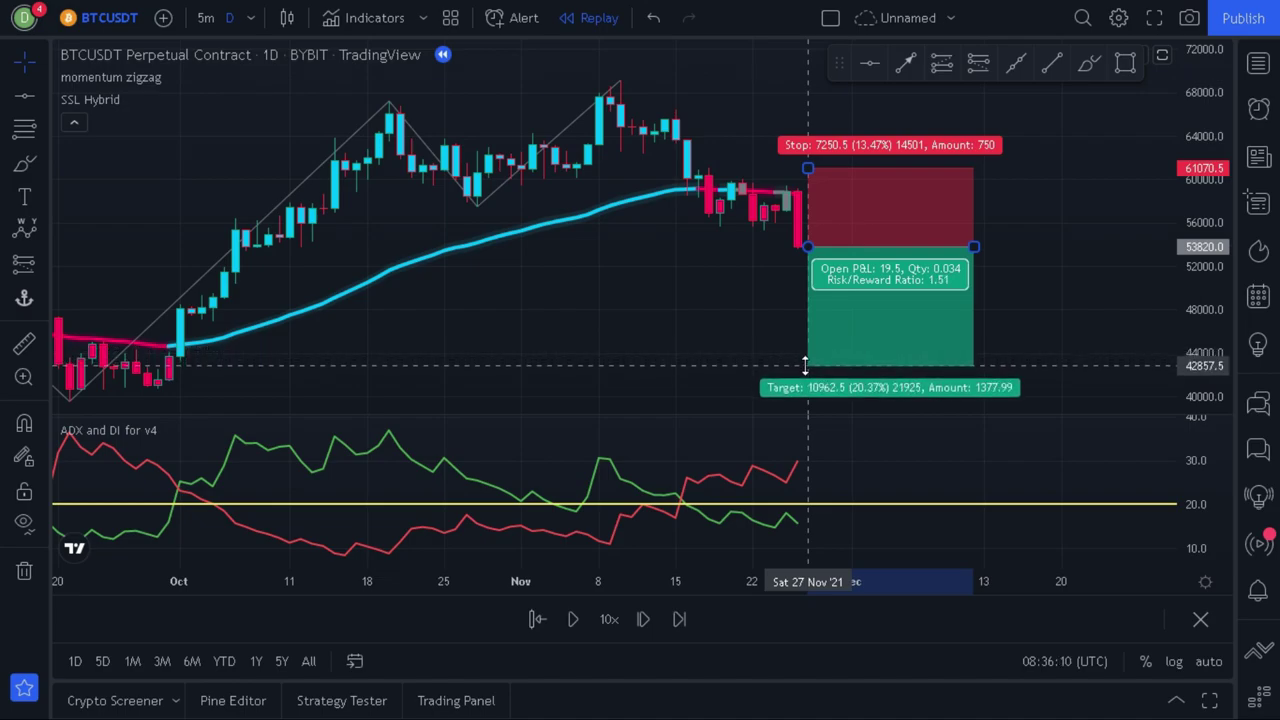
pyautogui.click(1020, 335)
pyautogui.click(890, 342)
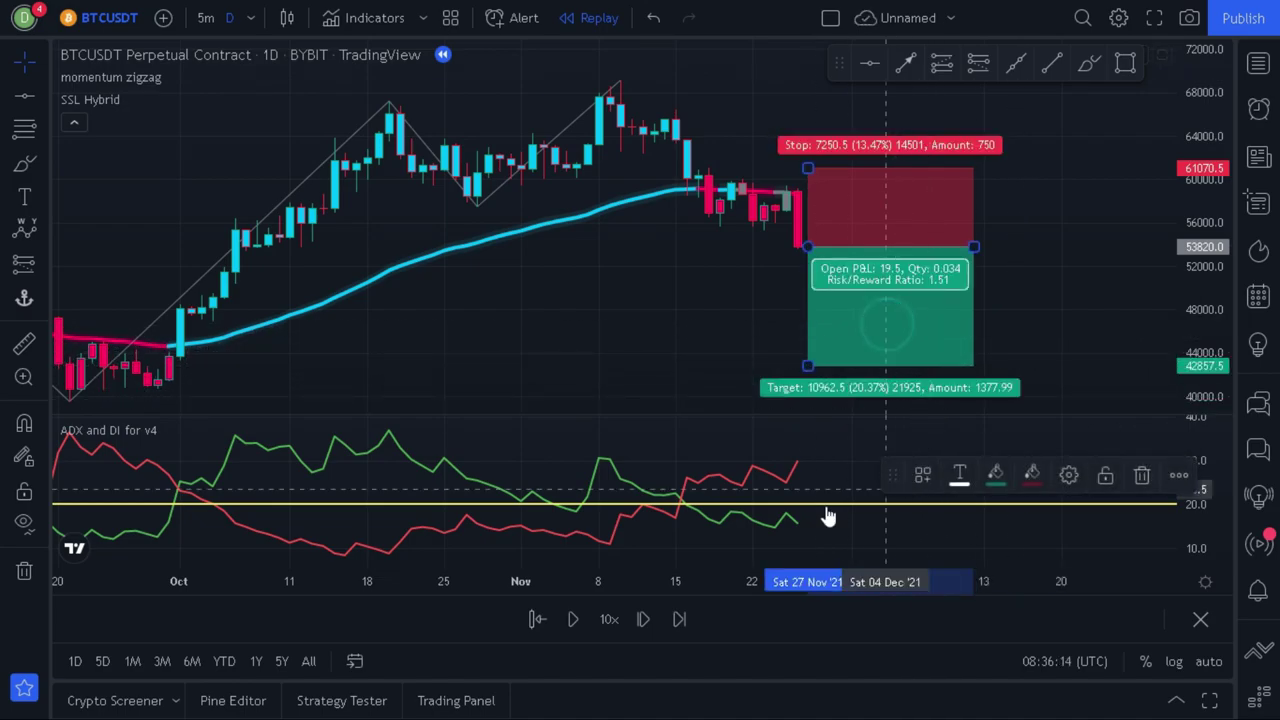
# Step: Play the replay forward to 20 December and extend the short position's end to 16 Dec '21
pyautogui.click(572, 620)
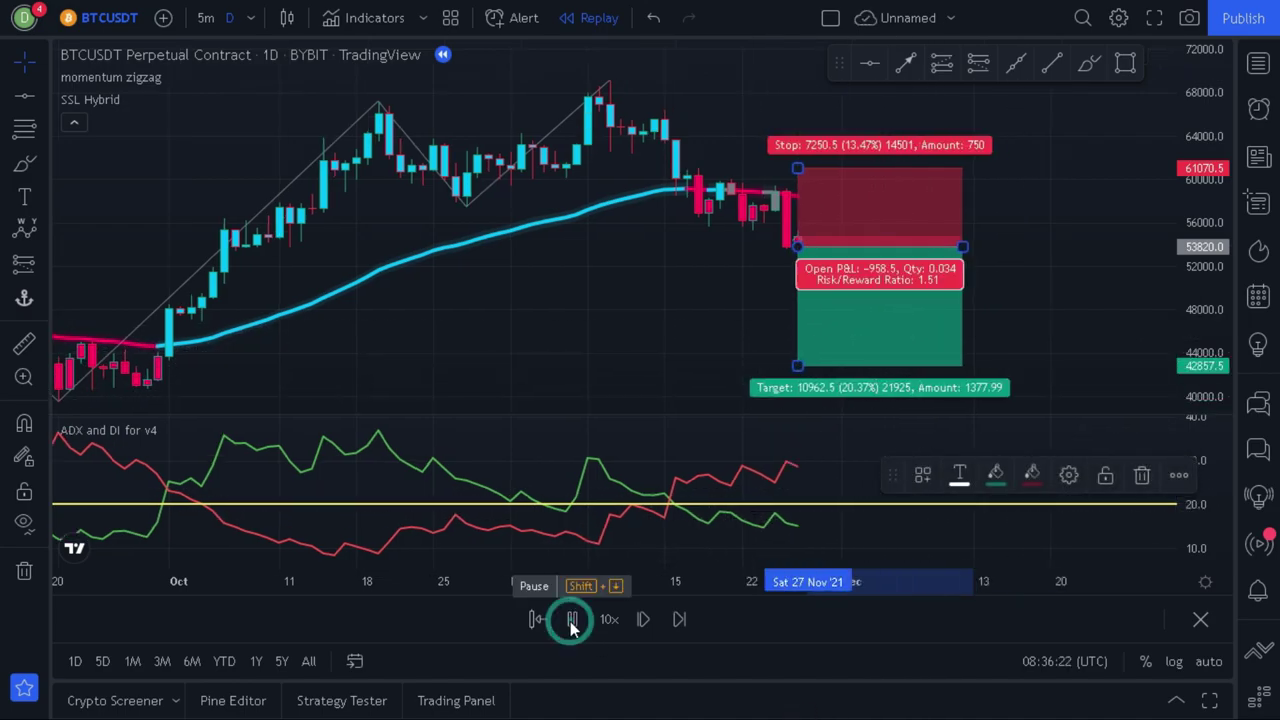
pyautogui.click(571, 620)
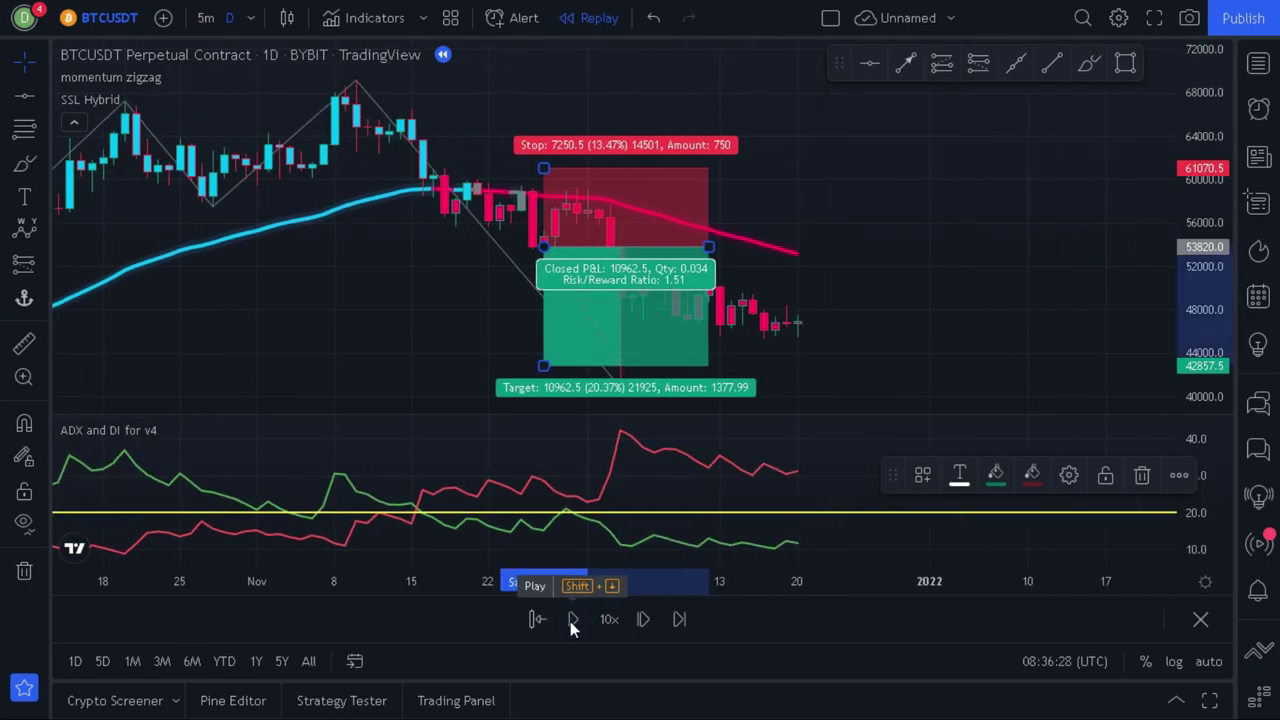
pyautogui.moveTo(708, 246); pyautogui.dragTo(757, 255)
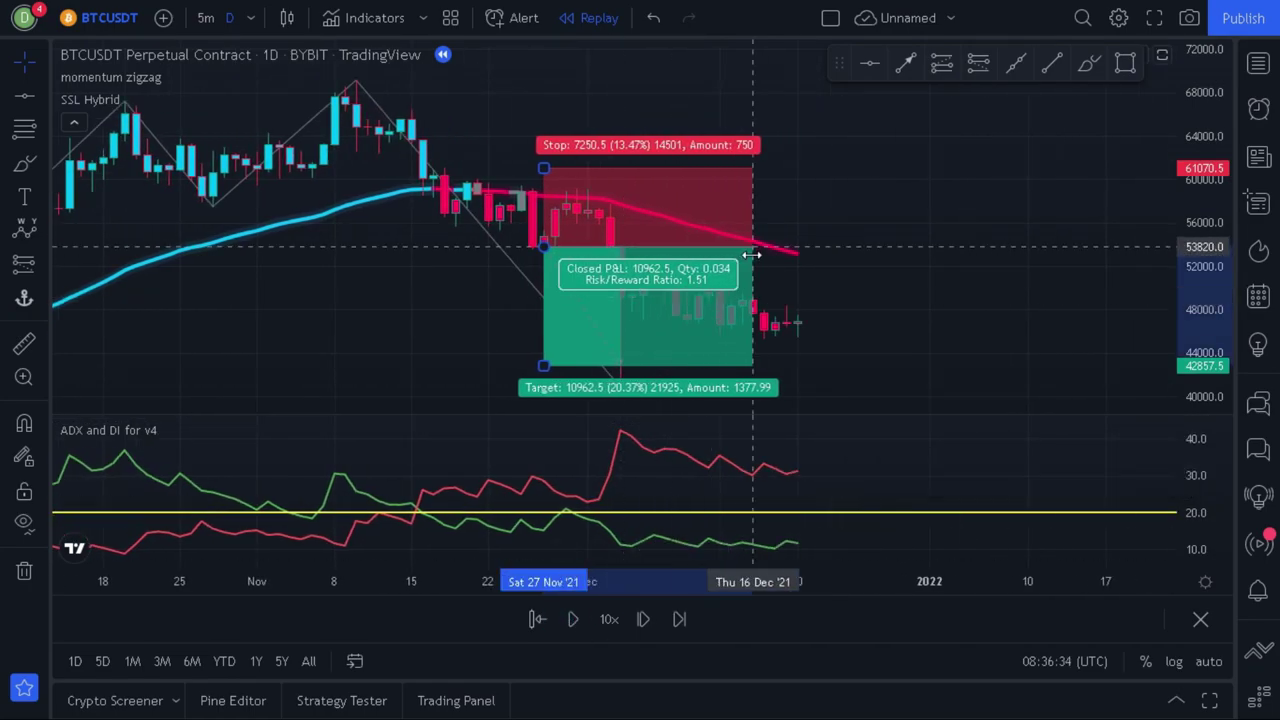
pyautogui.click(811, 268)
pyautogui.moveTo(326, 318); pyautogui.dragTo(592, 312)
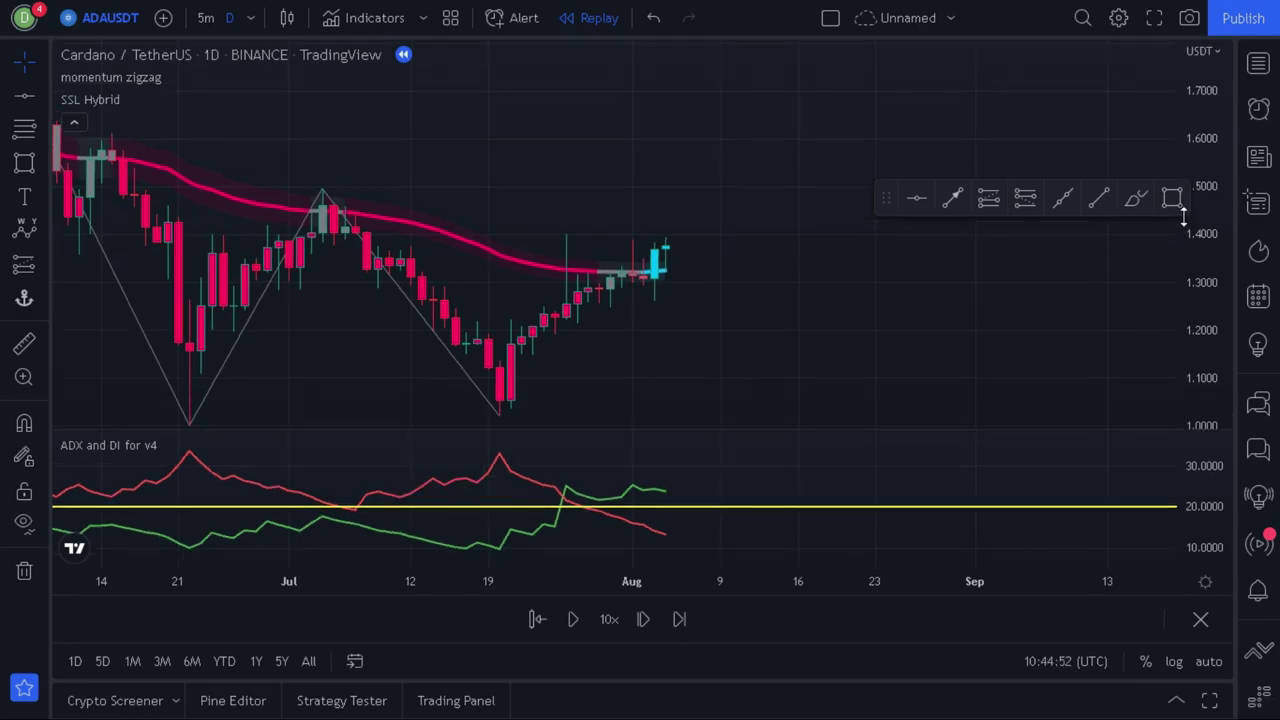
# Step: Mark the June and July double-bottom lows on ADAUSDT with a thin rectangle at about 1.06
pyautogui.click(1172, 197)
pyautogui.moveTo(522, 398); pyautogui.dragTo(157, 397)
pyautogui.click(634, 380)
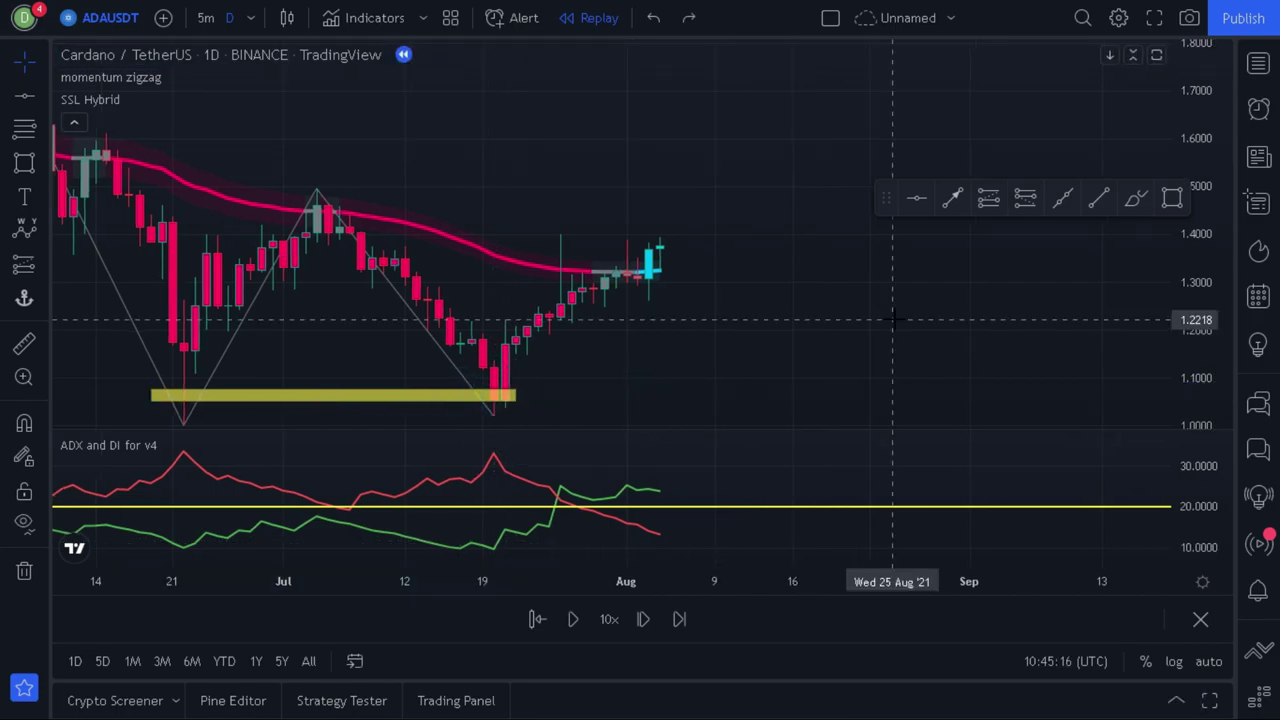
pyautogui.click(894, 317)
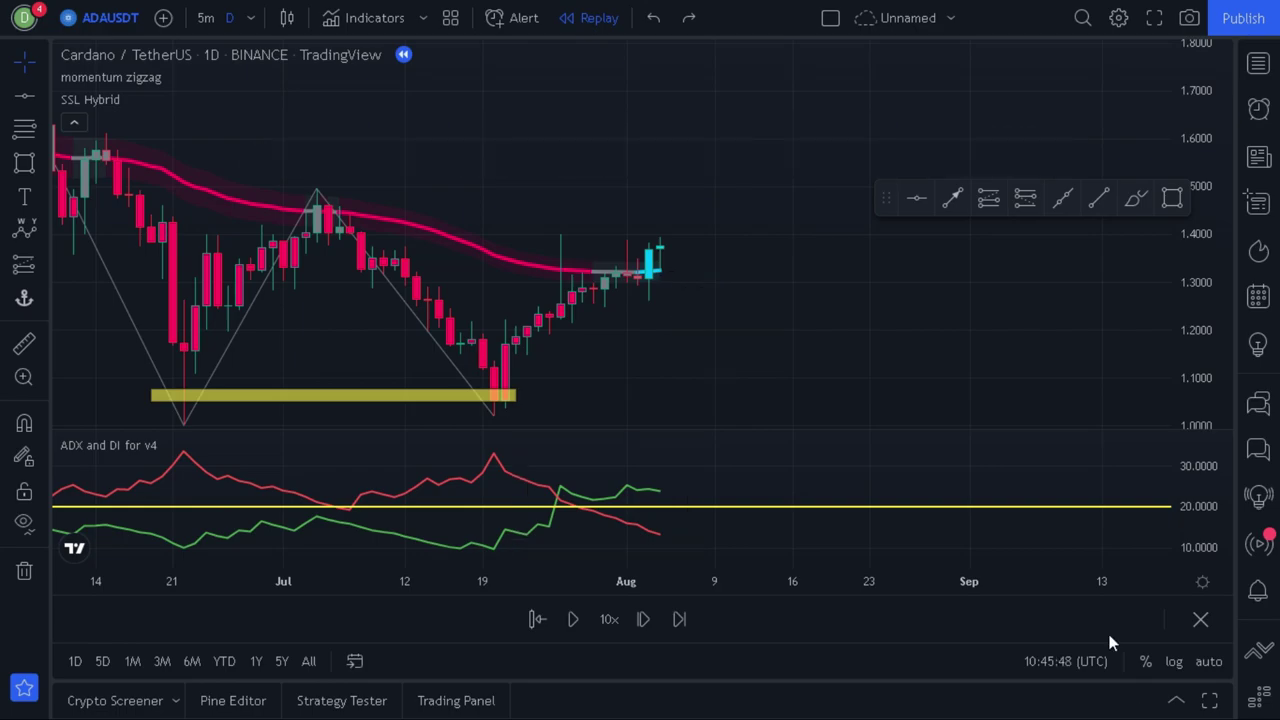
# Step: Place a long position from 5 Aug '21 with entry at 1.3765, stop at about 1.265 and target at 1.5997
pyautogui.click(988, 197)
pyautogui.click(670, 250)
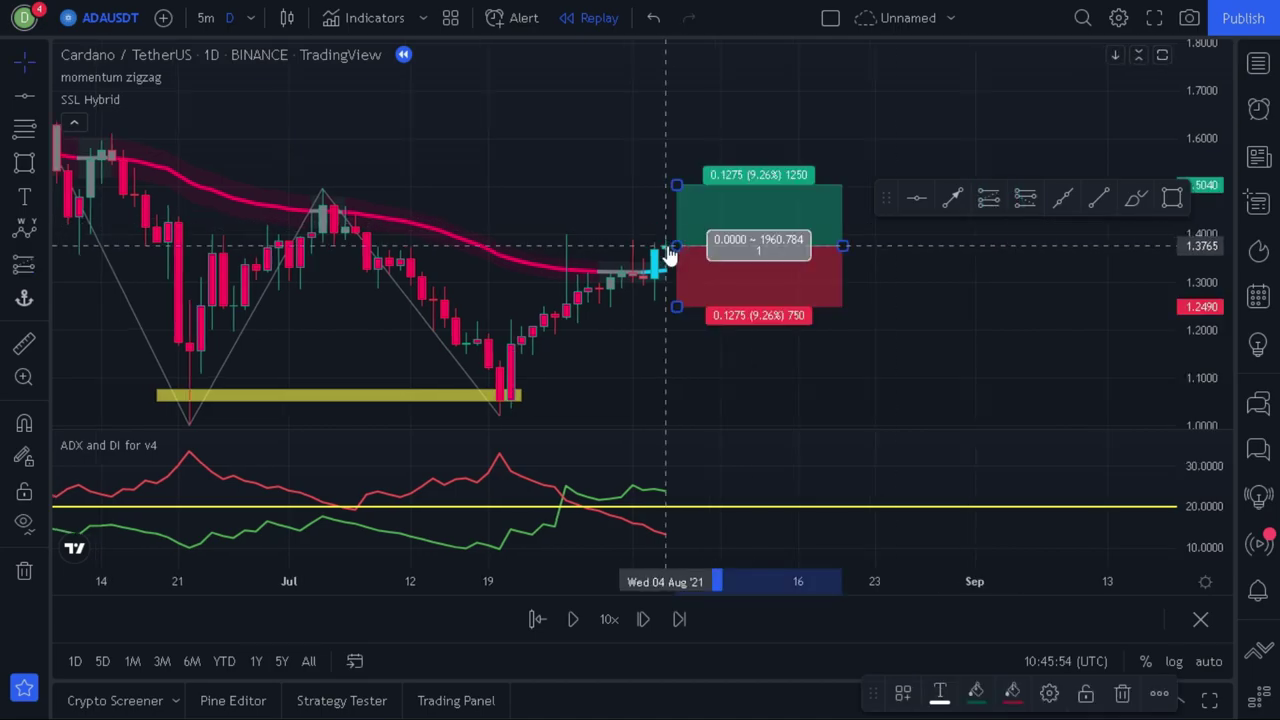
pyautogui.moveTo(676, 307); pyautogui.dragTo(672, 300)
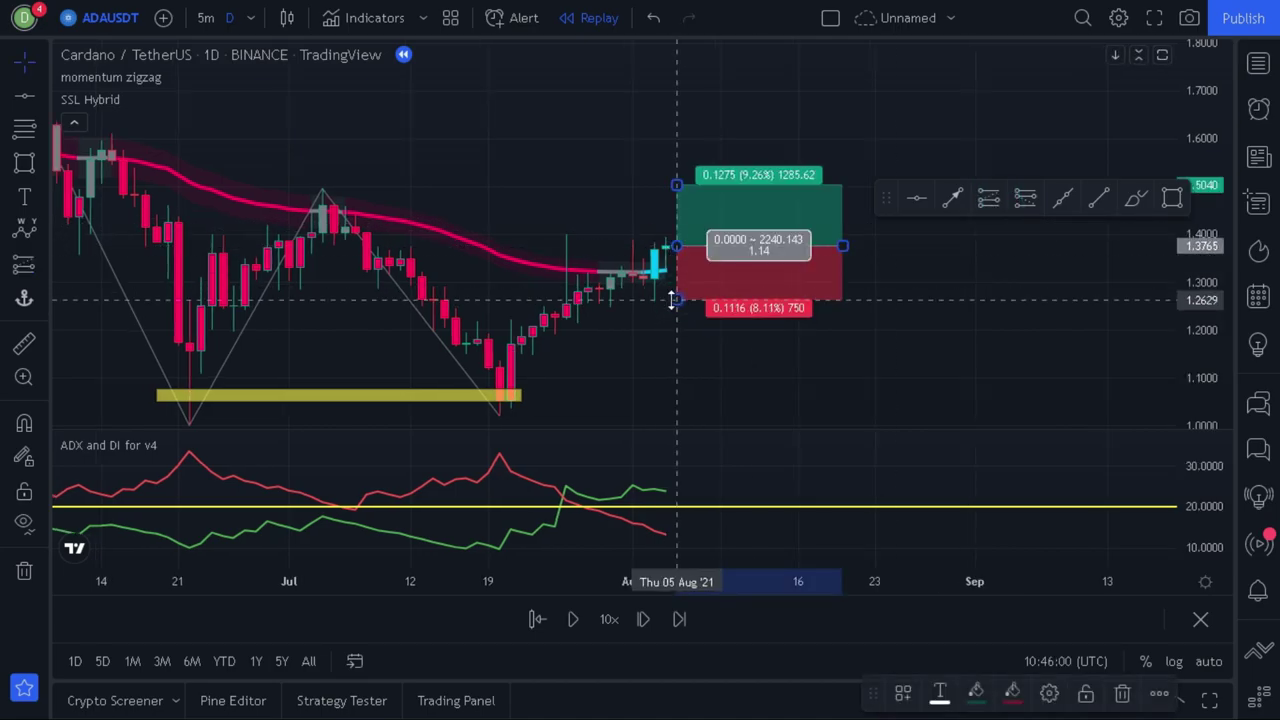
pyautogui.moveTo(676, 185); pyautogui.dragTo(695, 139)
pyautogui.click(831, 331)
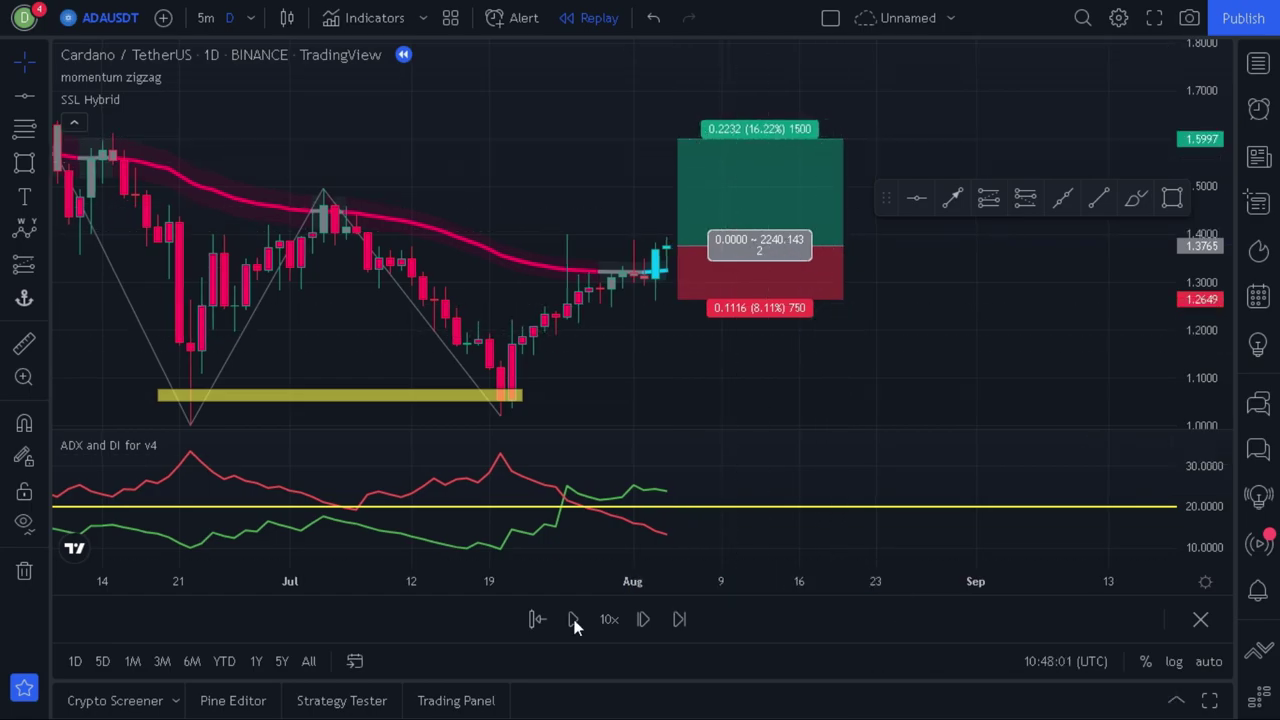
# Step: Replay past mid-August, raise the long position's target to 1.7465 and shorten it to end about 14 August
pyautogui.click(574, 621)
pyautogui.click(573, 619)
pyautogui.moveTo(493, 147); pyautogui.dragTo(503, 70)
pyautogui.moveTo(654, 246); pyautogui.dragTo(603, 241)
pyautogui.moveTo(687, 277); pyautogui.dragTo(934, 291)
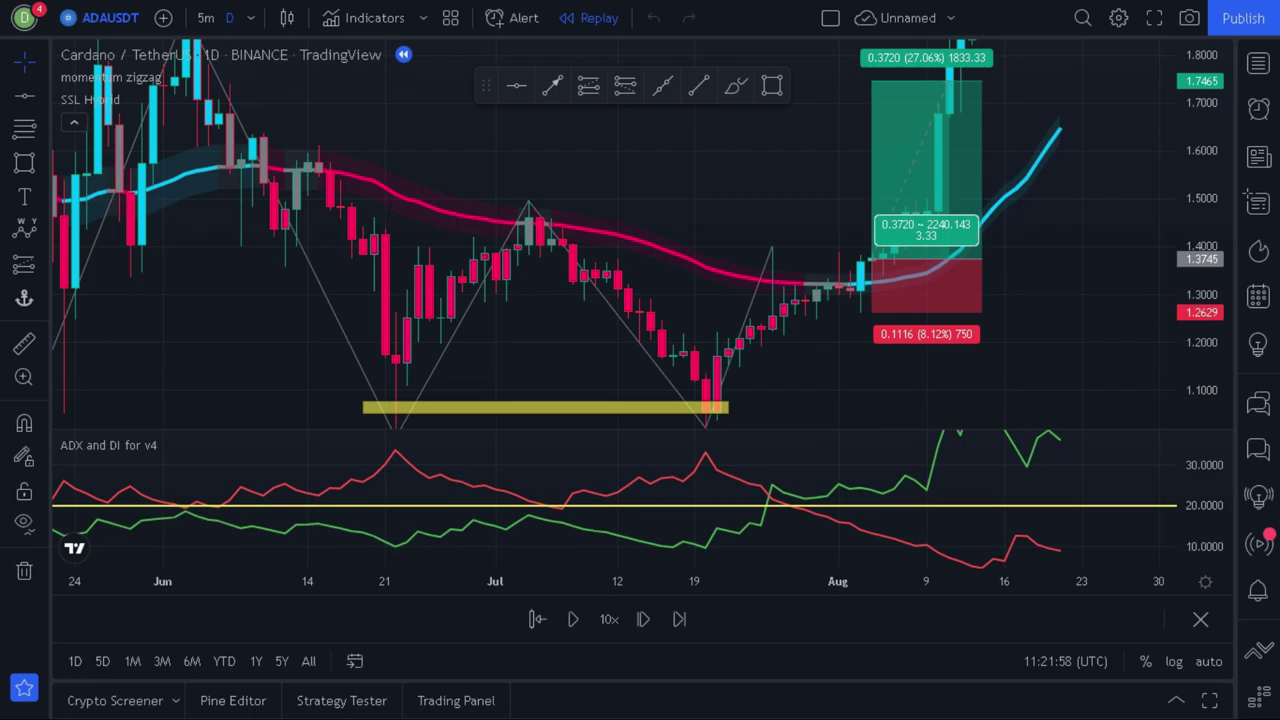